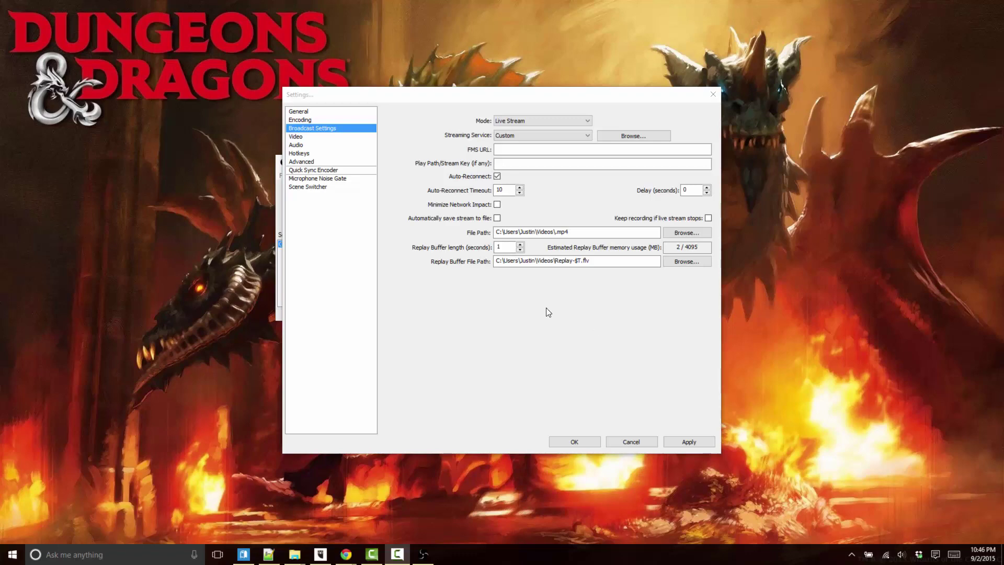
Step: Cancel the OBS Settings dialog, discarding the unsaved changes
left_click(630, 451)
left_click(633, 441)
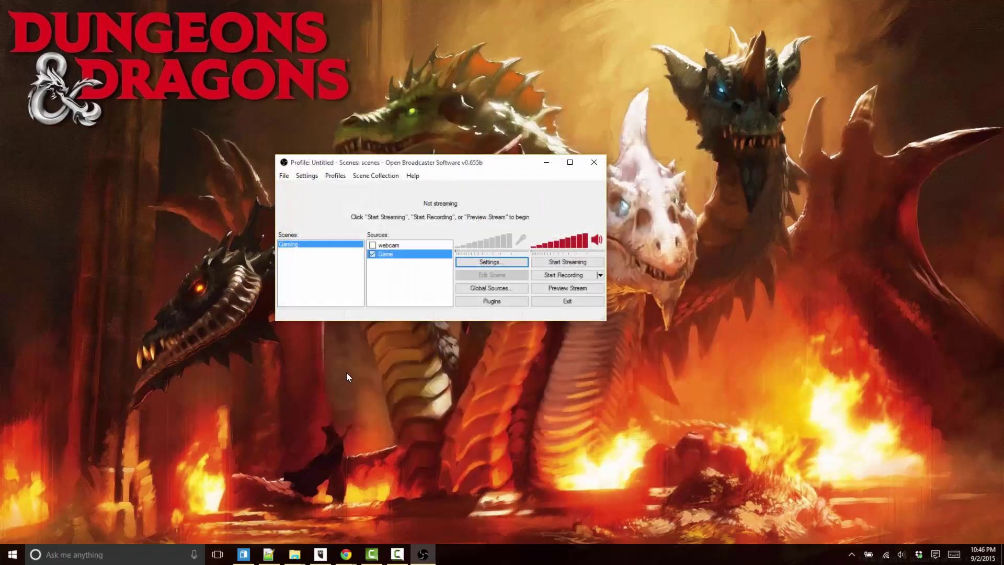
Step: In Broadcast Settings, set the streaming service to Youtube with the Primary Youtube ingest server
left_click(483, 261)
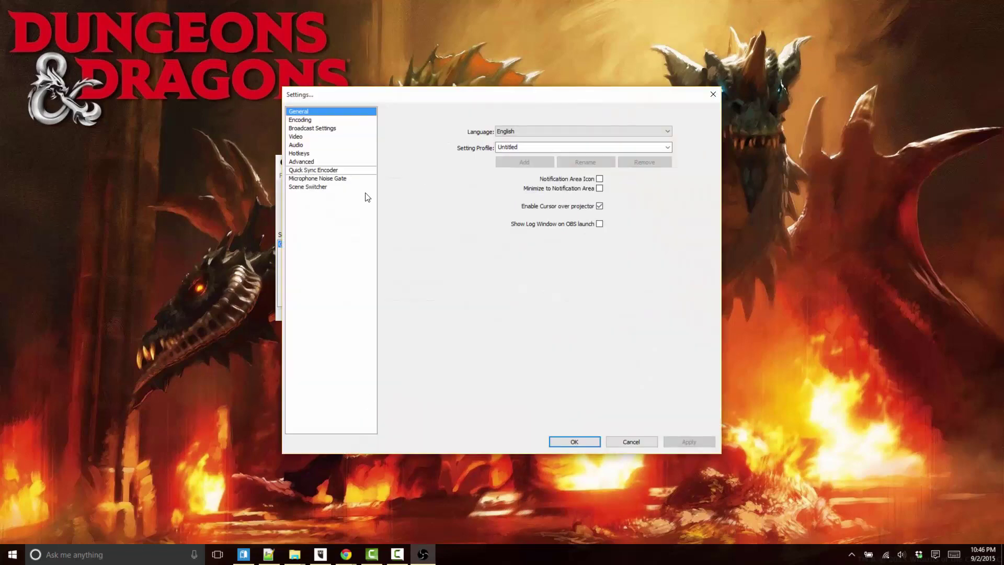
left_click(310, 129)
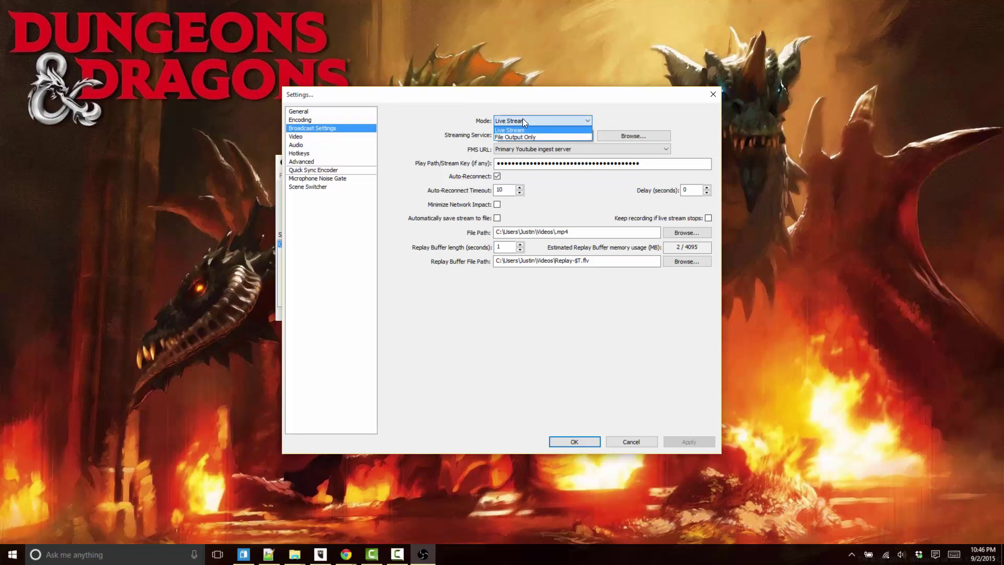
left_click(516, 136)
scroll(518, 157, "up", 2)
left_click(517, 144)
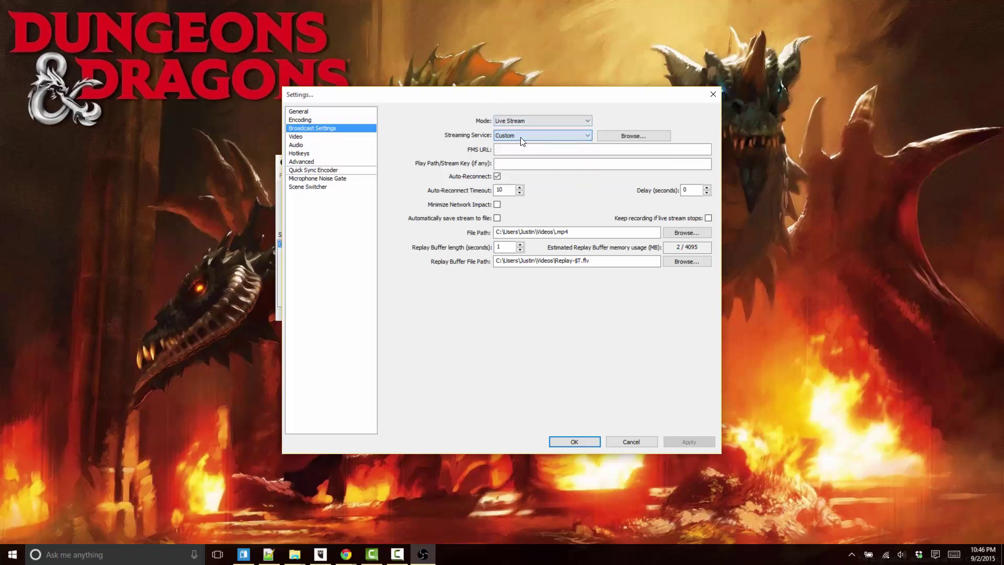
left_click(520, 137)
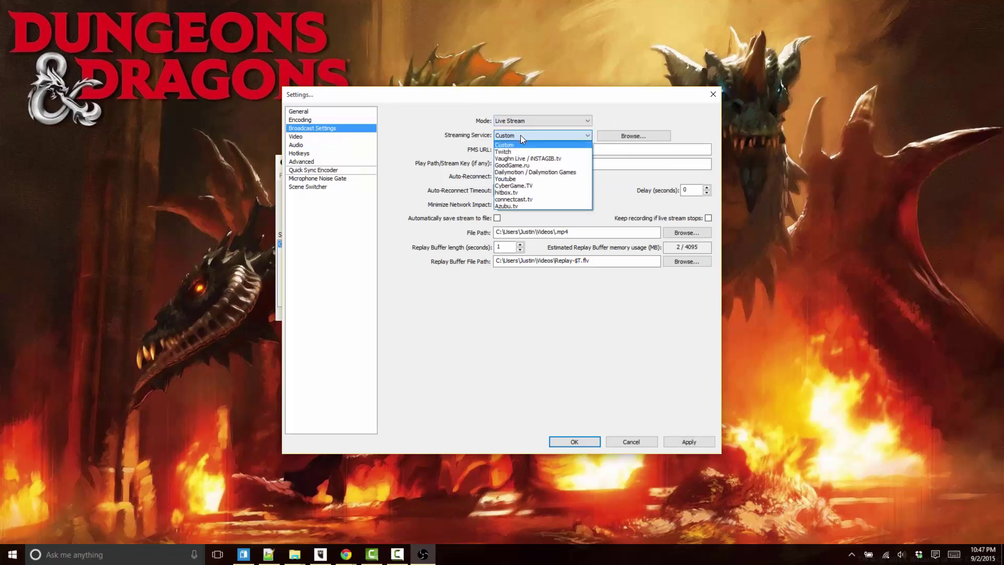
left_click(519, 179)
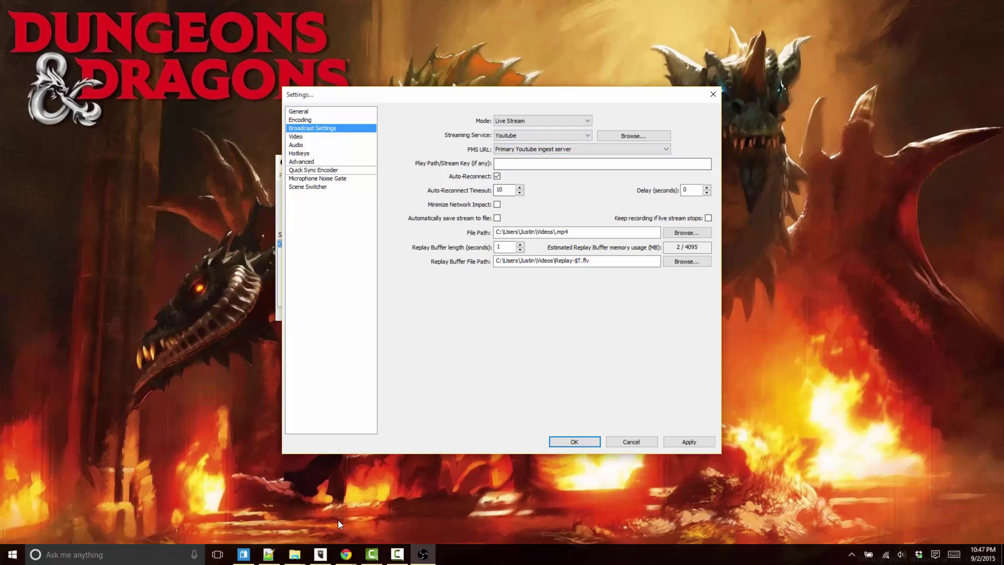
left_click(346, 553)
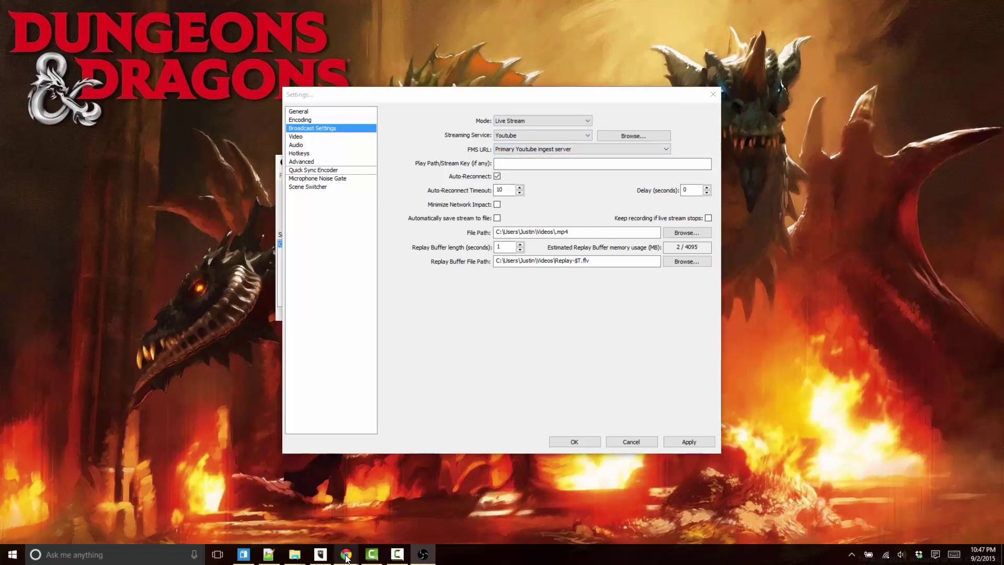
Step: Open the YouTube Live Dashboard through Go live and scroll down to Encoder Setup
left_click(363, 529)
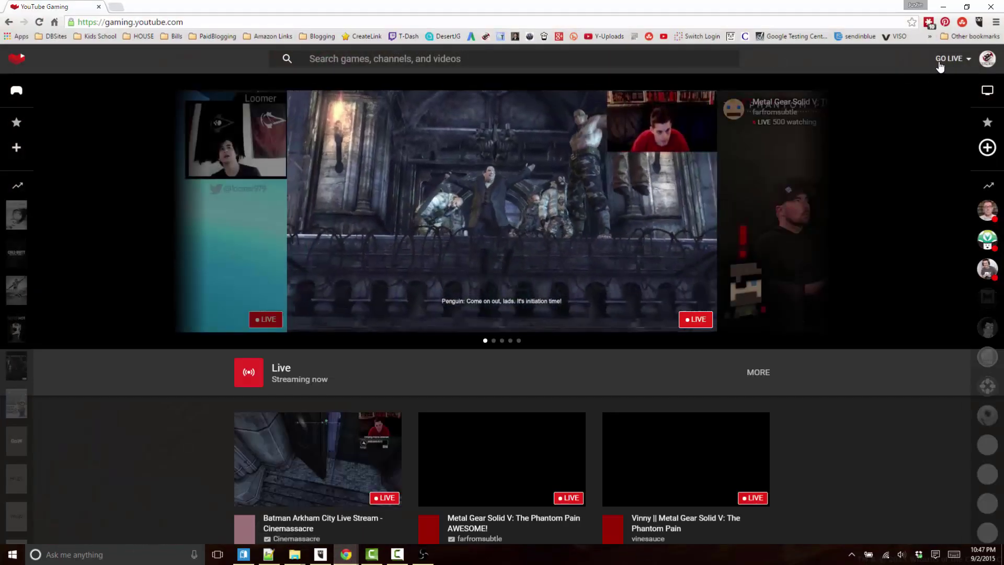
left_click(949, 58)
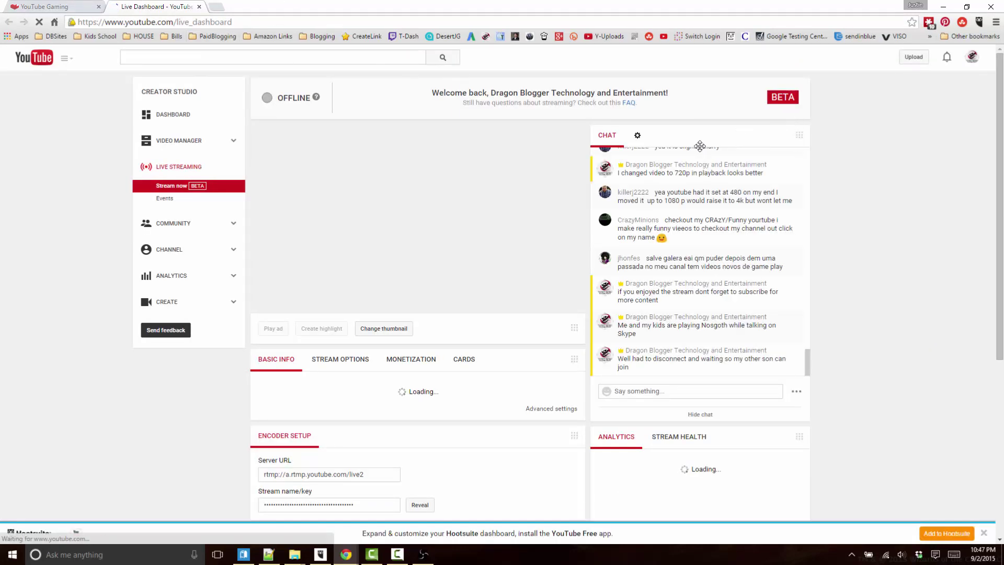
scroll(318, 355, "down", 4)
scroll(325, 321, "down", 2)
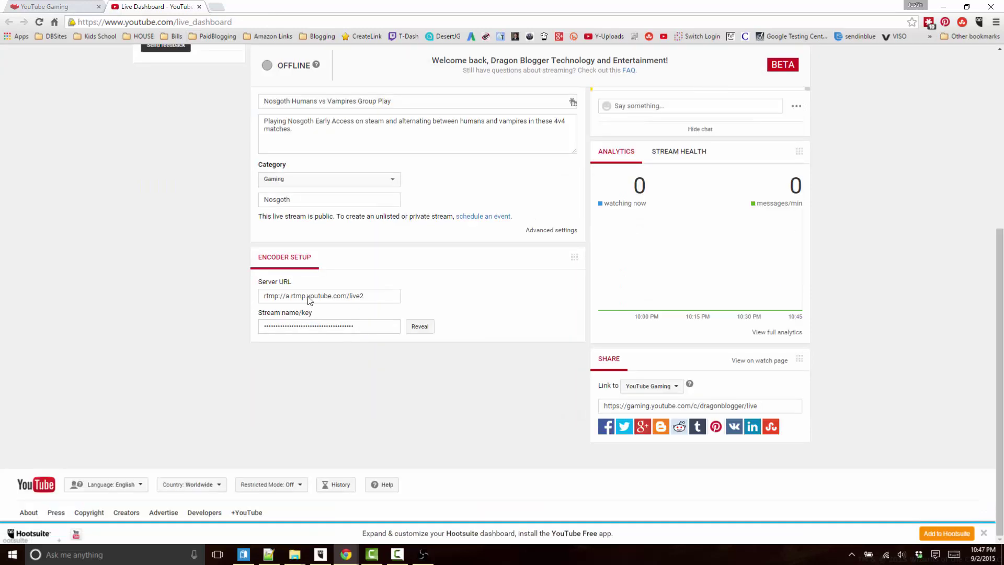
Step: Reveal and copy the stream key, hide it again, and return to OBS's stream key field
left_click(418, 329)
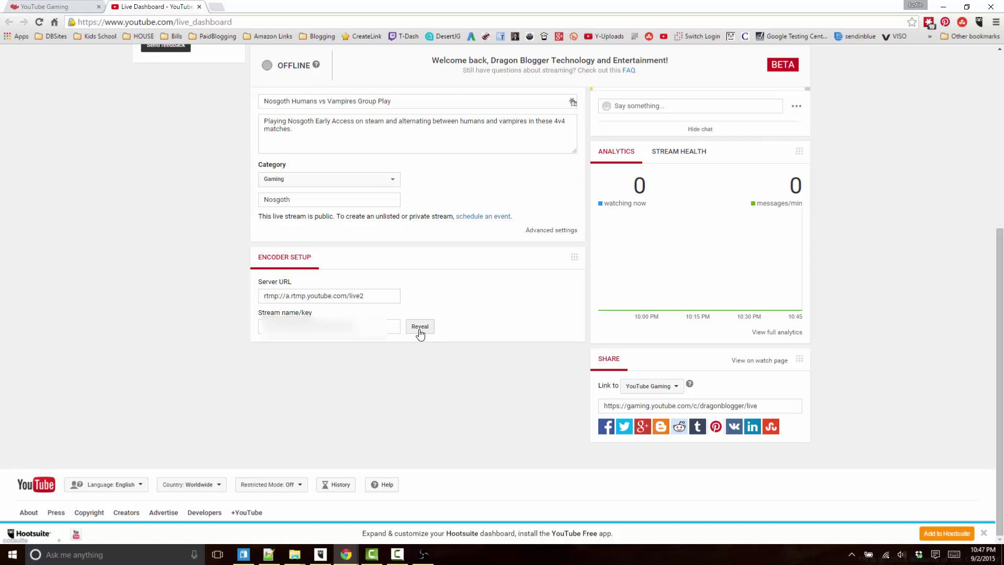
left_click(419, 331)
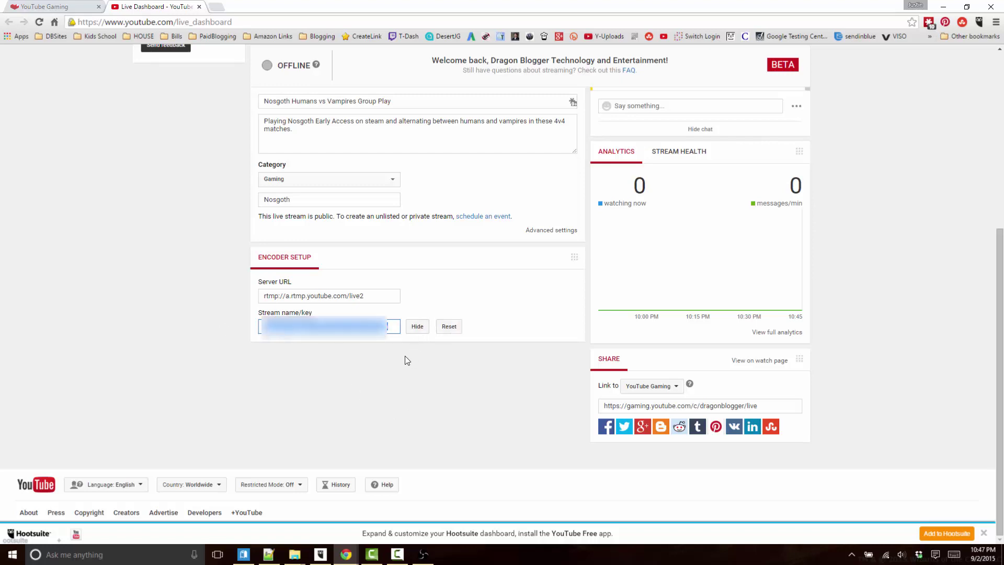
left_click(416, 327)
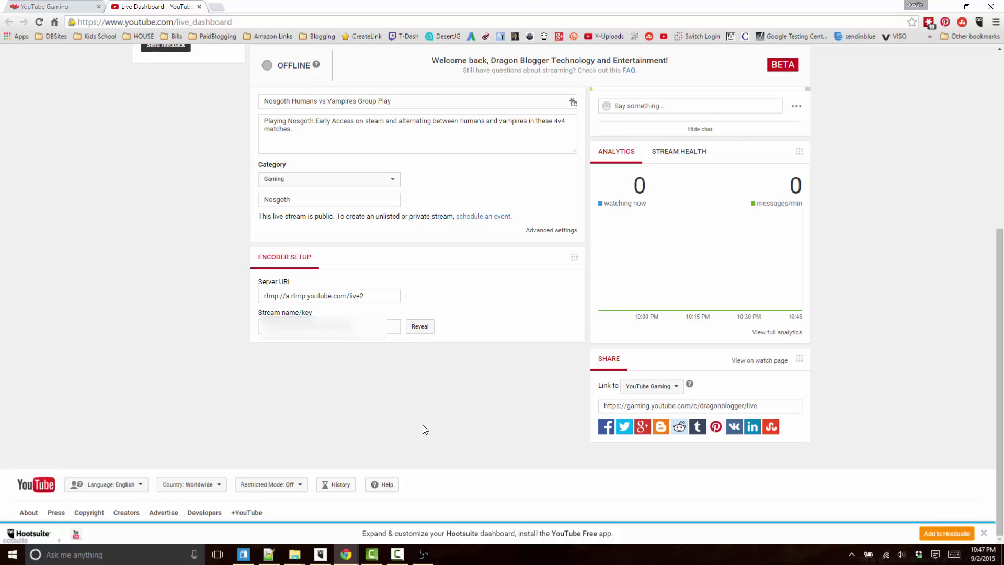
key("alt+Tab")
left_click(540, 163)
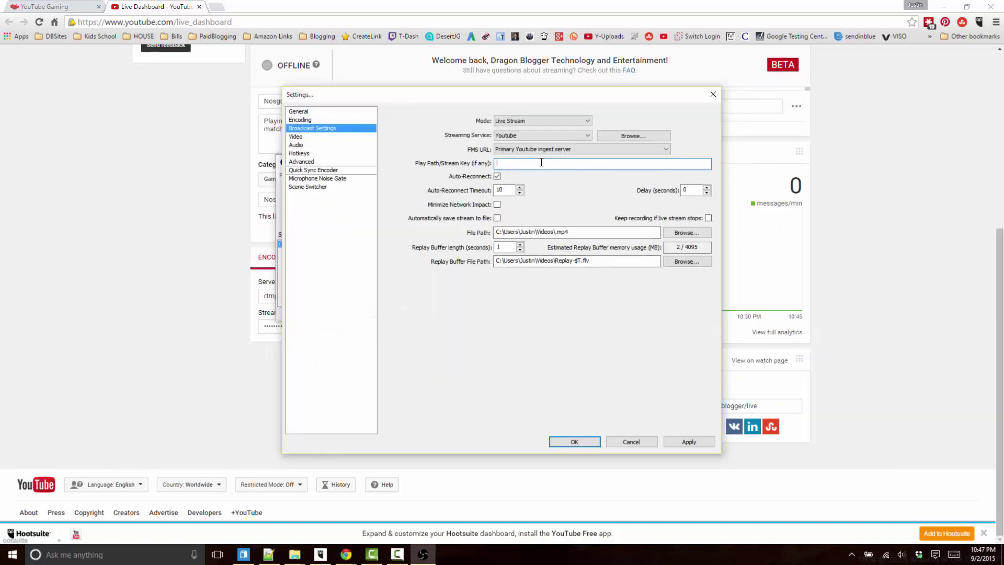
Step: Paste the YouTube stream key into the Play Path/Stream Key field and apply it
key("ctrl+v")
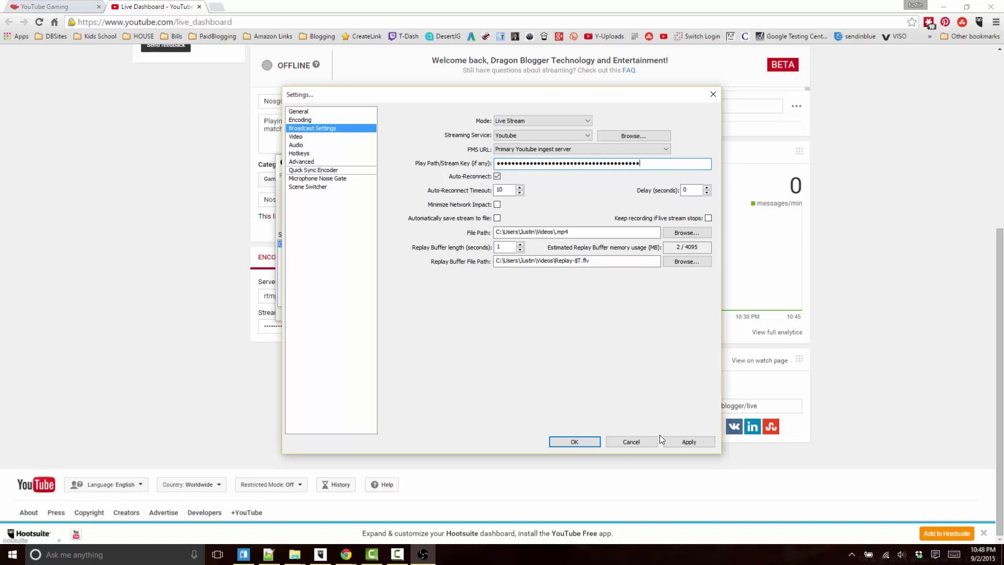
left_click(682, 442)
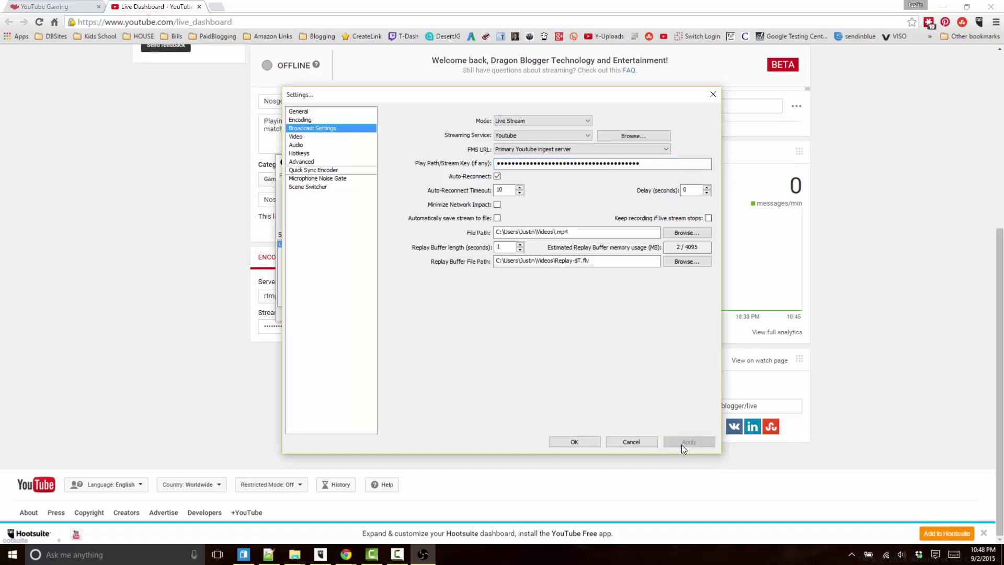
left_click(301, 121)
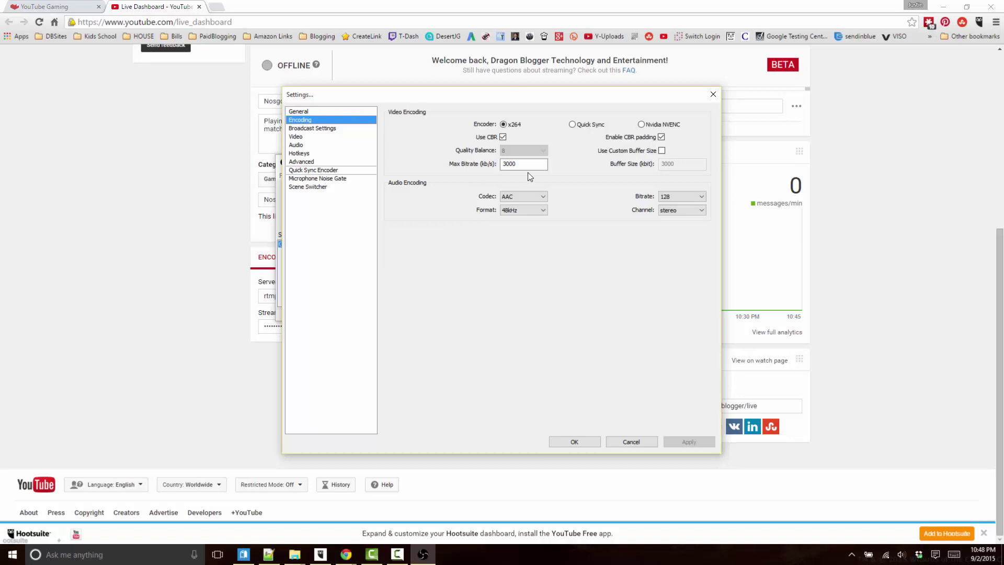
Step: Confirm encoding uses x264 with a 3000 max bitrate, then save the settings with OK
mouse_move(532, 166)
left_click(584, 443)
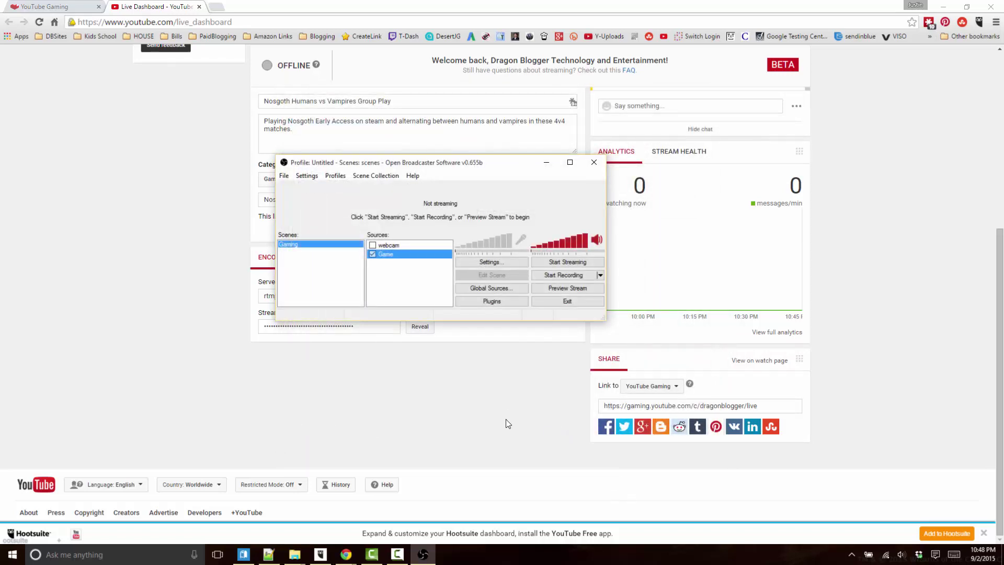
Step: Set the Game source to capture [Hearthstone]: Hearthstone, then briefly preview the stream
left_click(556, 560)
right_click(556, 560)
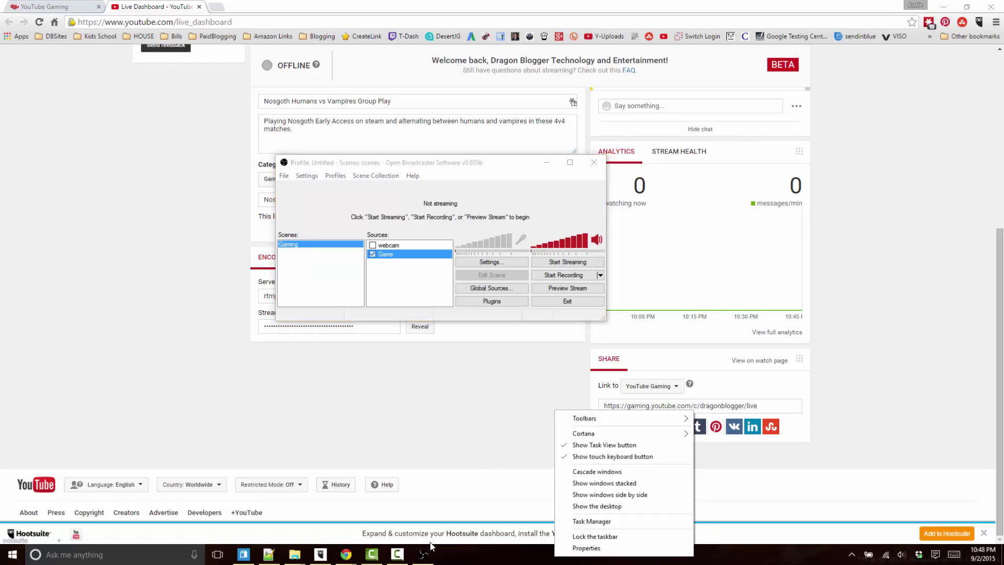
left_click(396, 562)
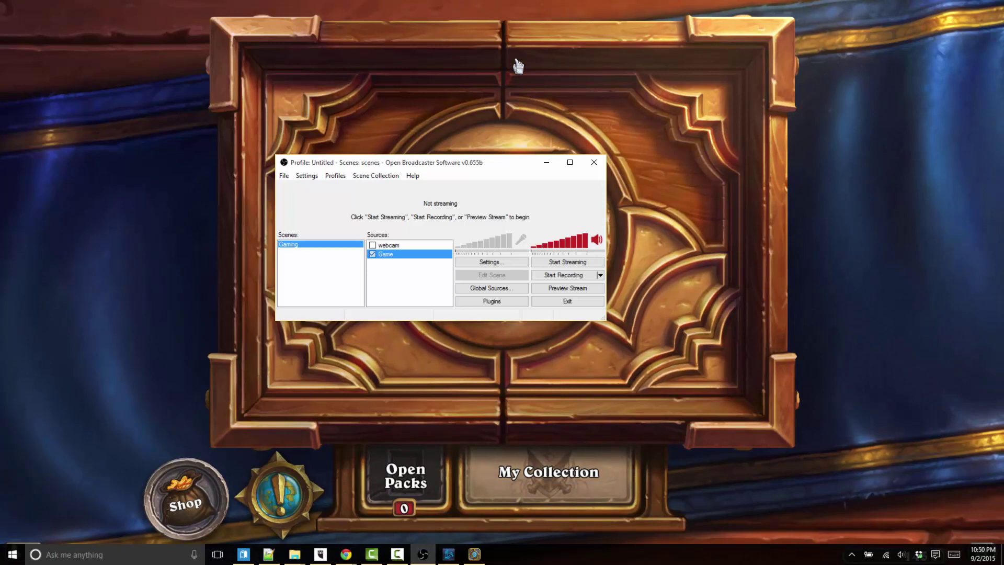
right_click(410, 255)
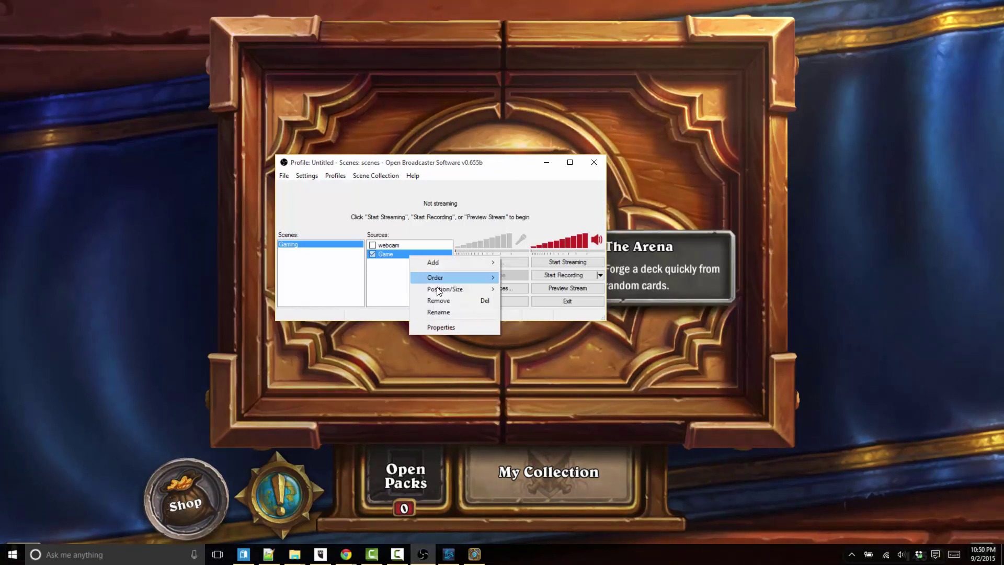
left_click(441, 326)
left_click(409, 220)
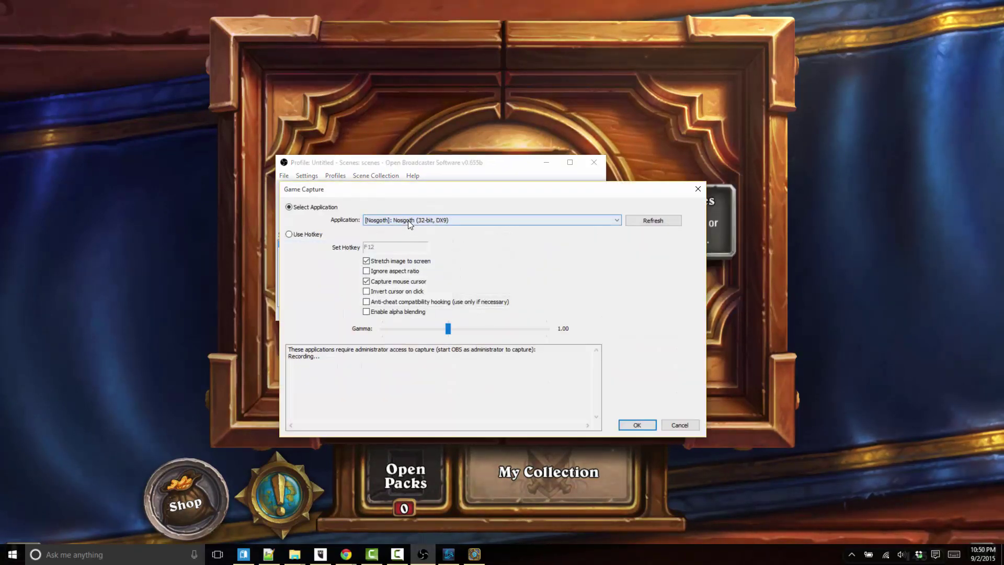
left_click(417, 229)
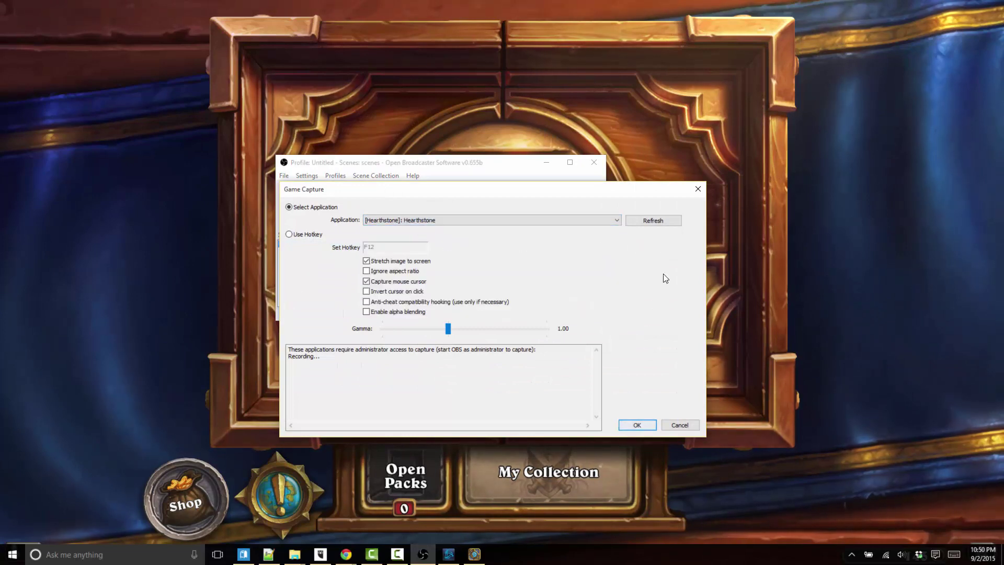
left_click(637, 424)
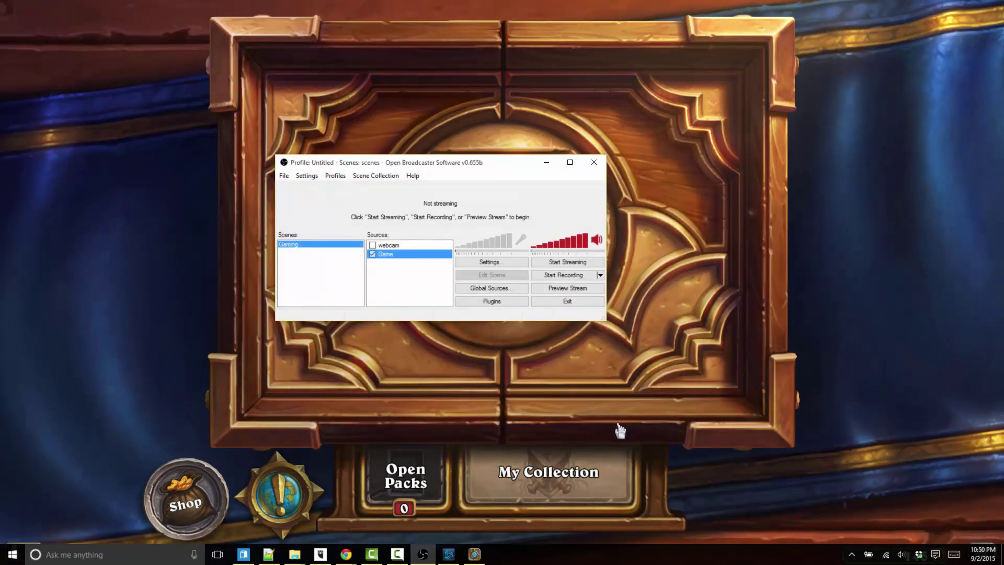
left_click(579, 288)
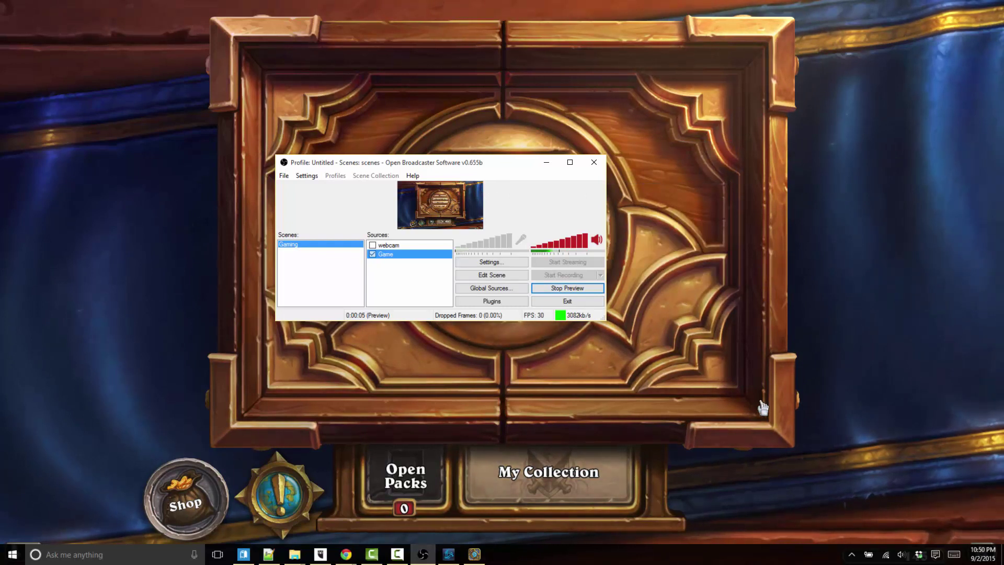
left_click(572, 290)
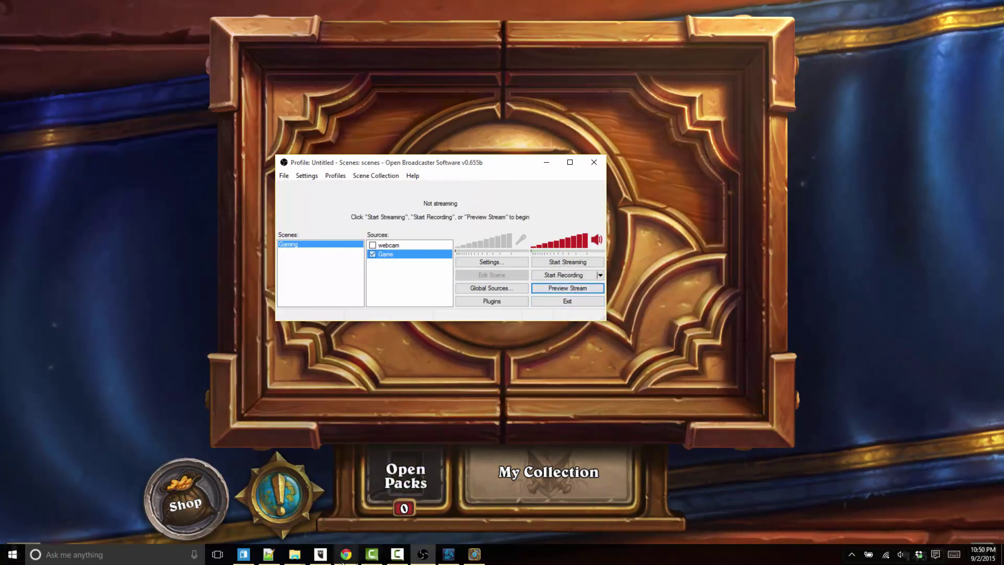
Step: Retitle the stream 'Live Hearthstone Streaming'
mouse_move(345, 555)
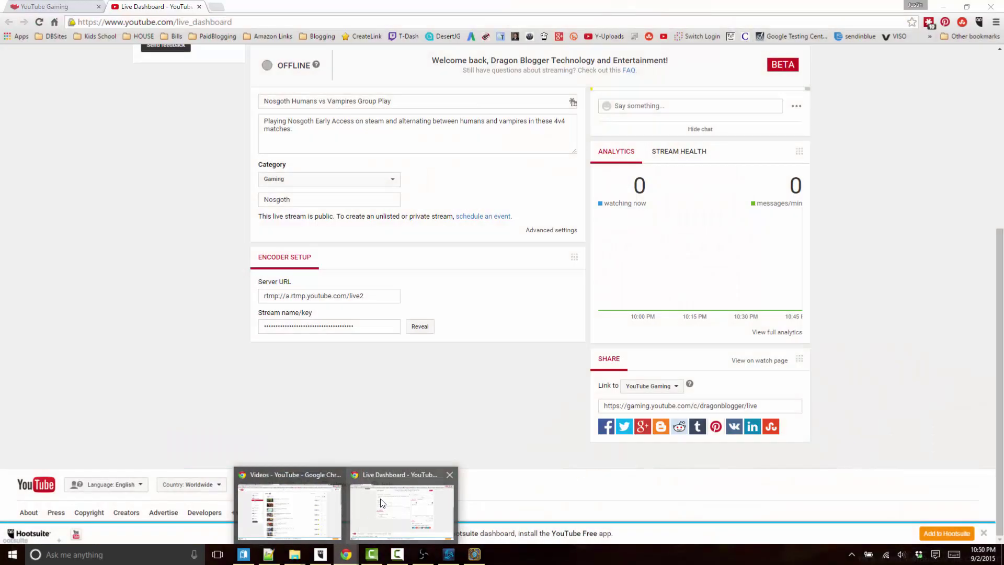
left_click(381, 503)
scroll(448, 290, "up", 3)
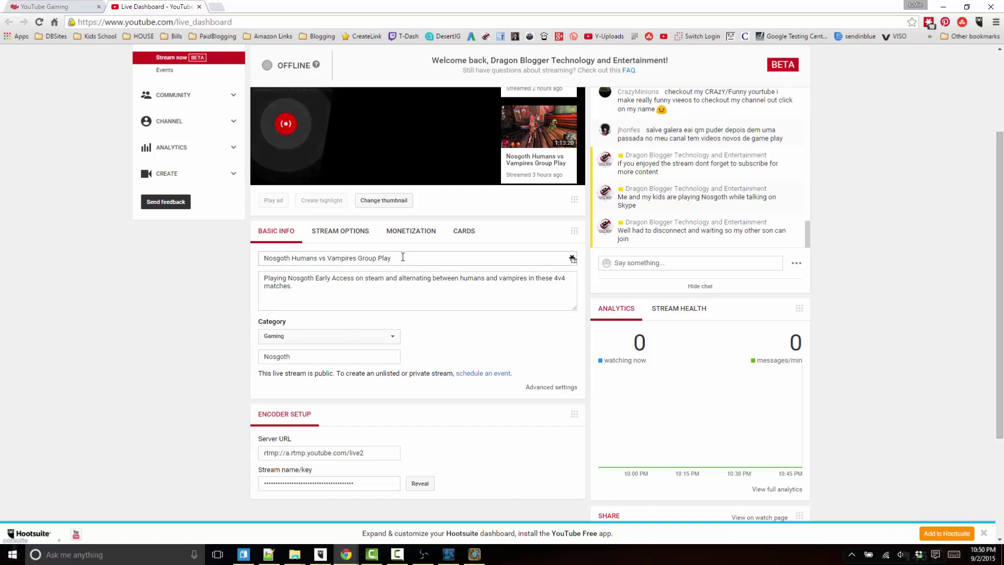
left_click_drag(402, 257, 111, 245)
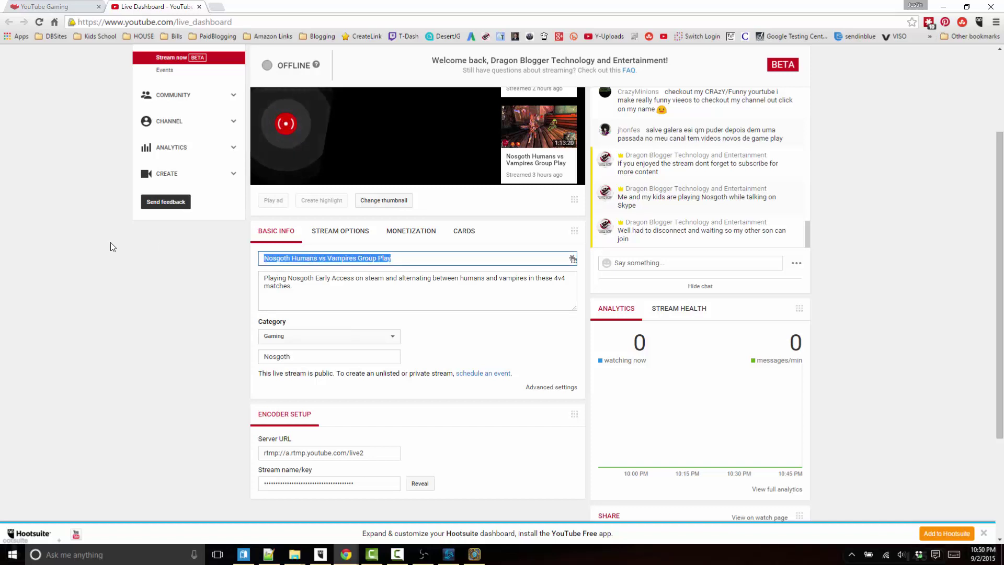
type("Live Hearth")
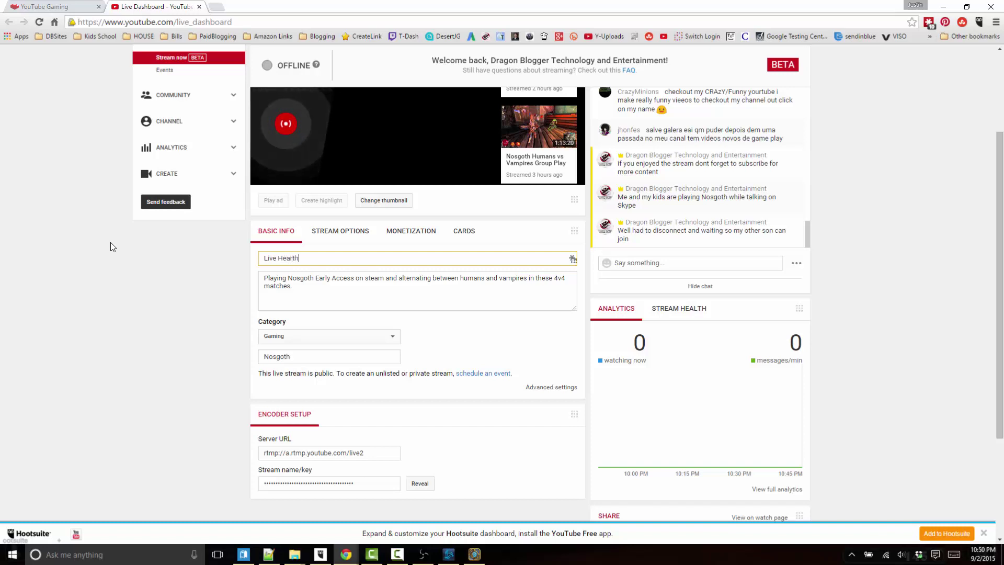
type("stone Streaming")
Step: Replace the description with 'Playing Hearthstone while doing a tutorial for OBS Streaming'
key("Tab")
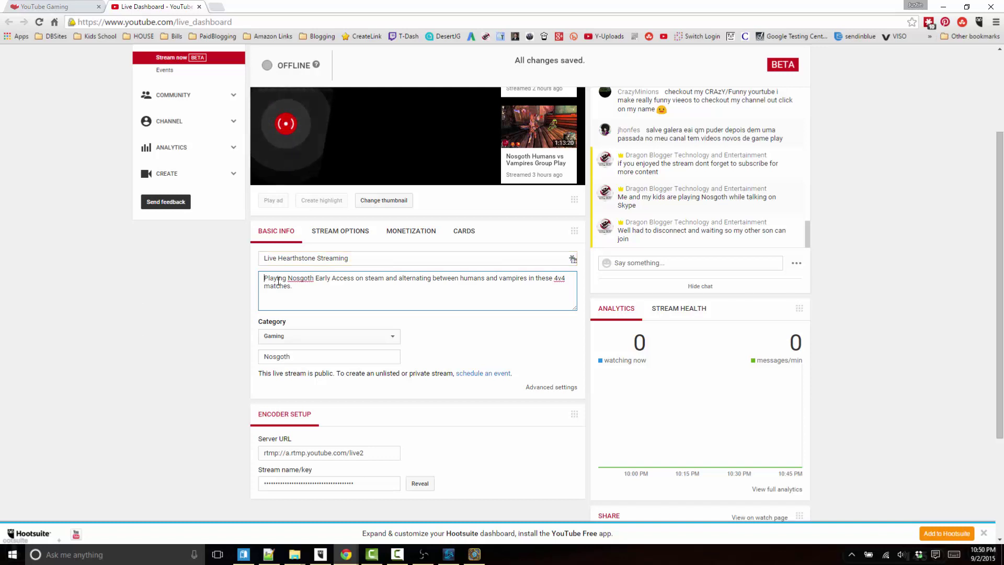
key("ctrl+a")
type("Playing Hearth")
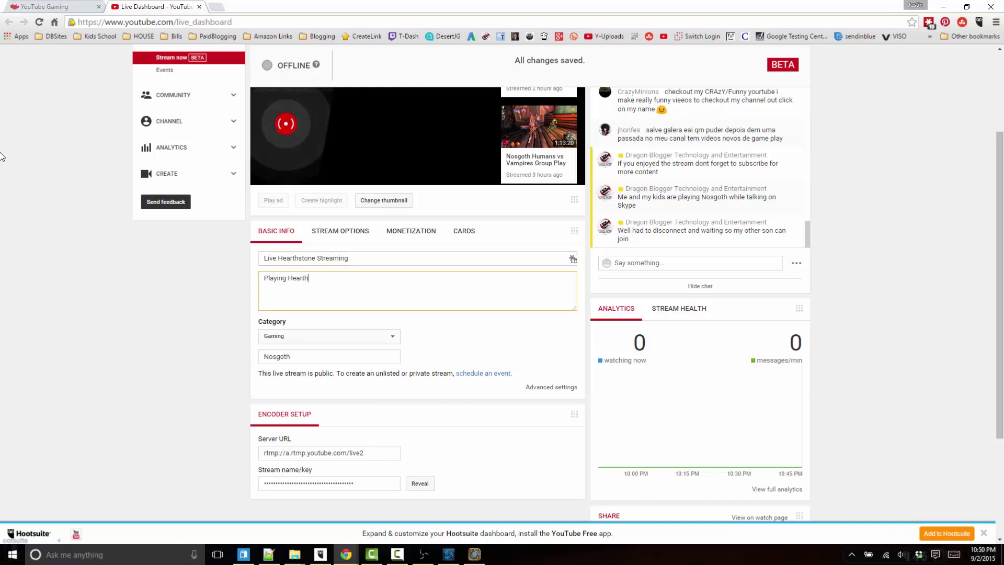
type("stone while doing a tutorial for OBS Streaming")
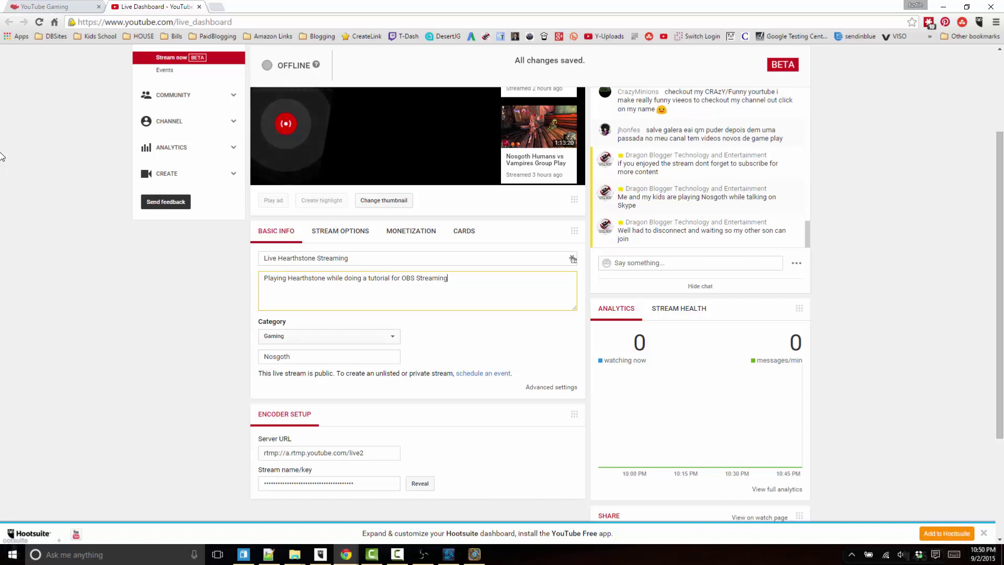
Step: Set the stream's game to Hearthstone: Heroes of Warcraft
key("Tab")
key("Tab")
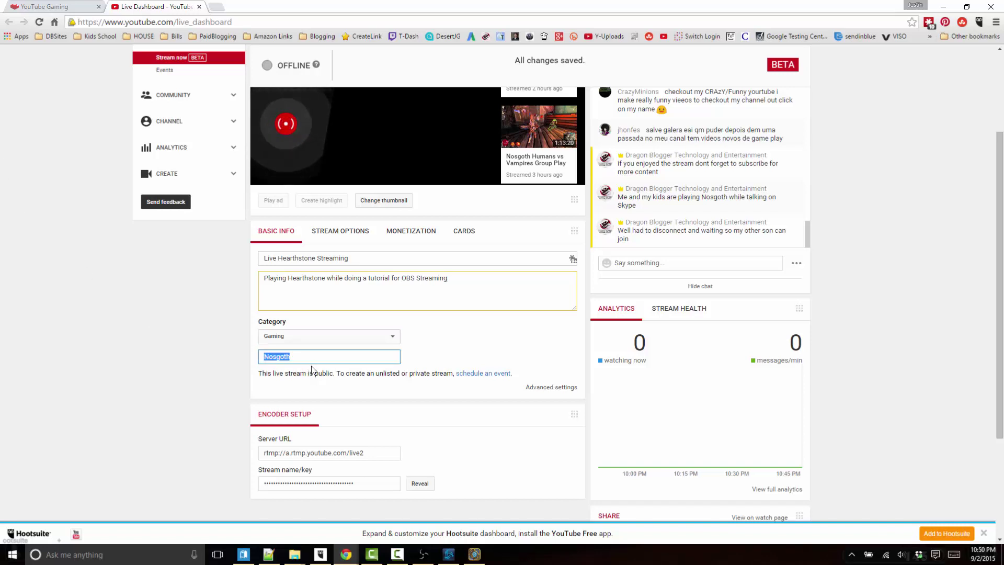
type("hearth")
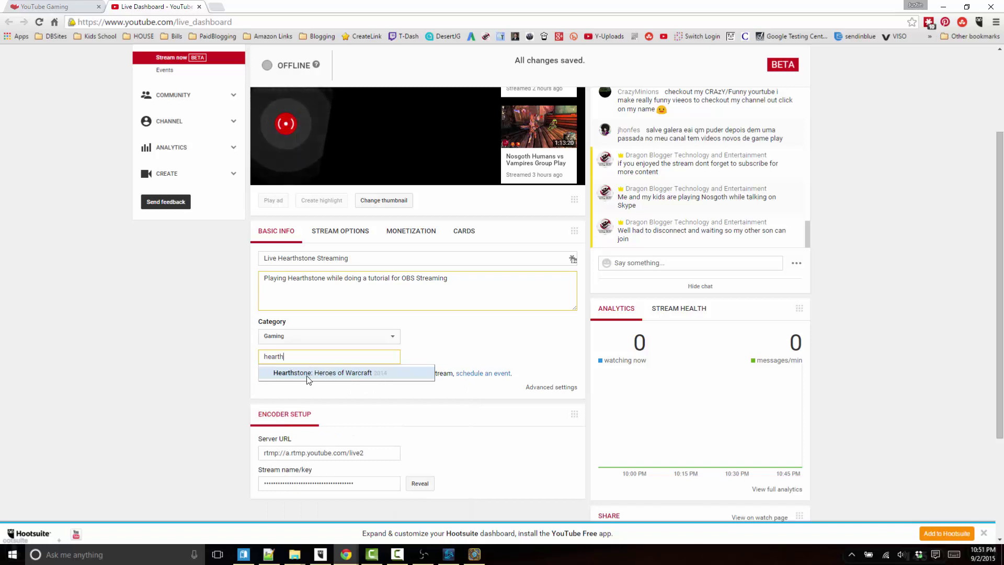
left_click(308, 373)
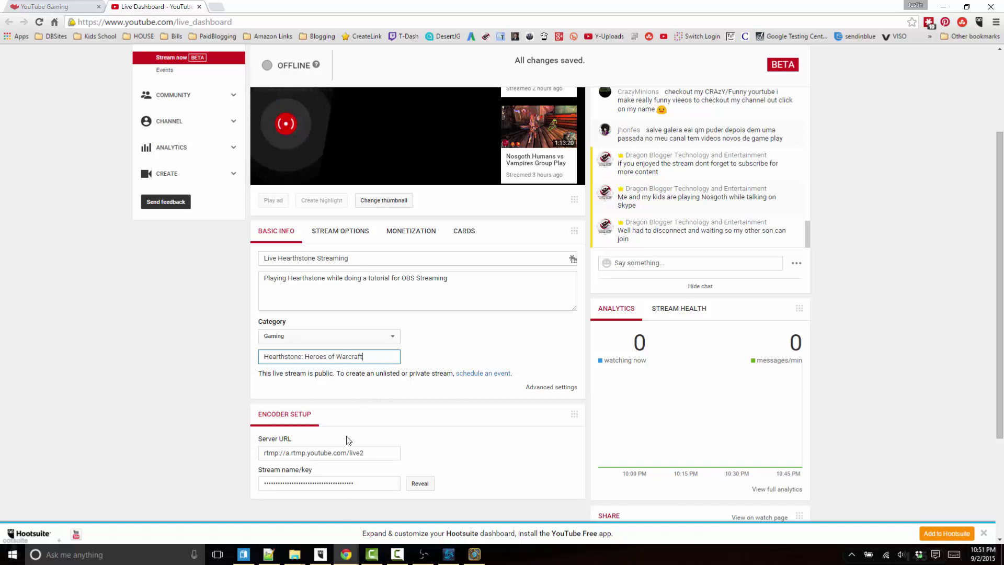
key("Tab")
scroll(530, 345, "up", 3)
scroll(795, 319, "up", 3)
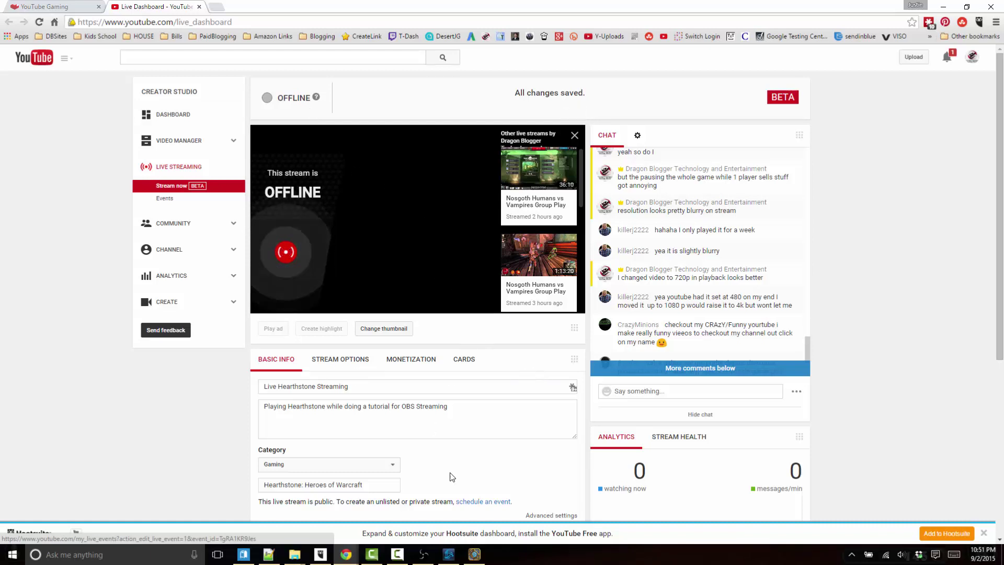
Step: Start the OBS stream to YouTube, then go back to the Live Dashboard
left_click(423, 554)
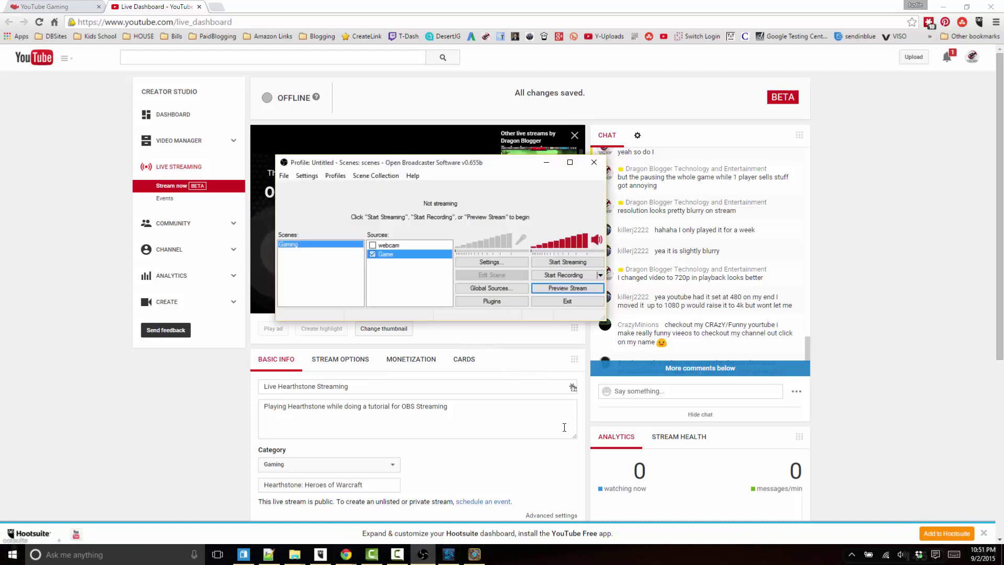
left_click(572, 262)
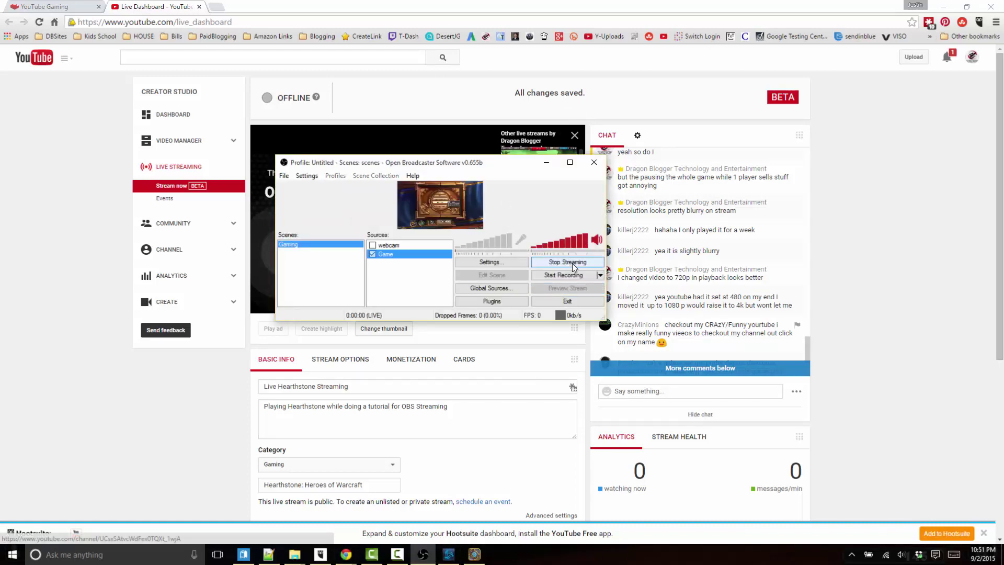
left_click(874, 262)
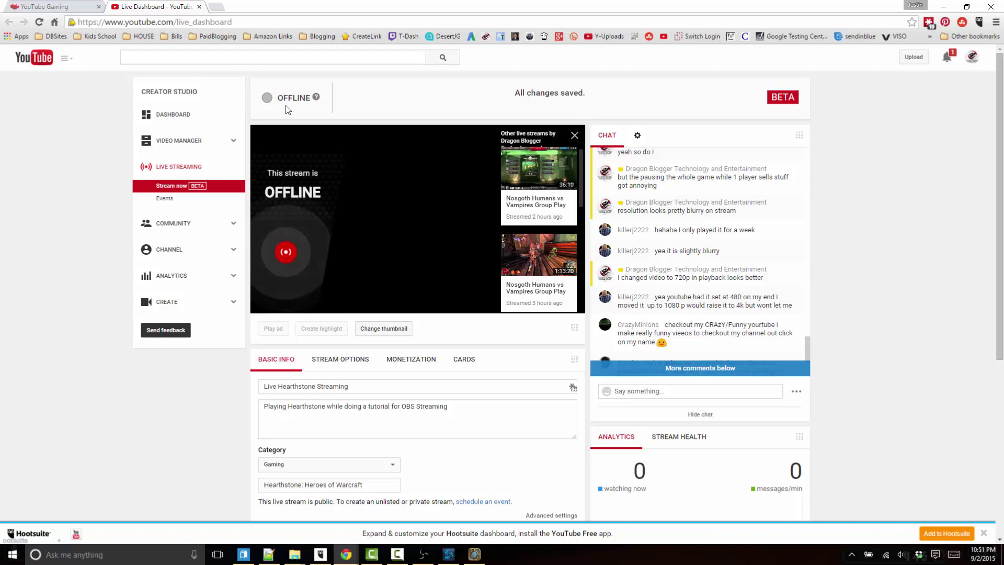
Step: Check the Stream Health report and set the preview player's quality to 1080p
left_click(674, 441)
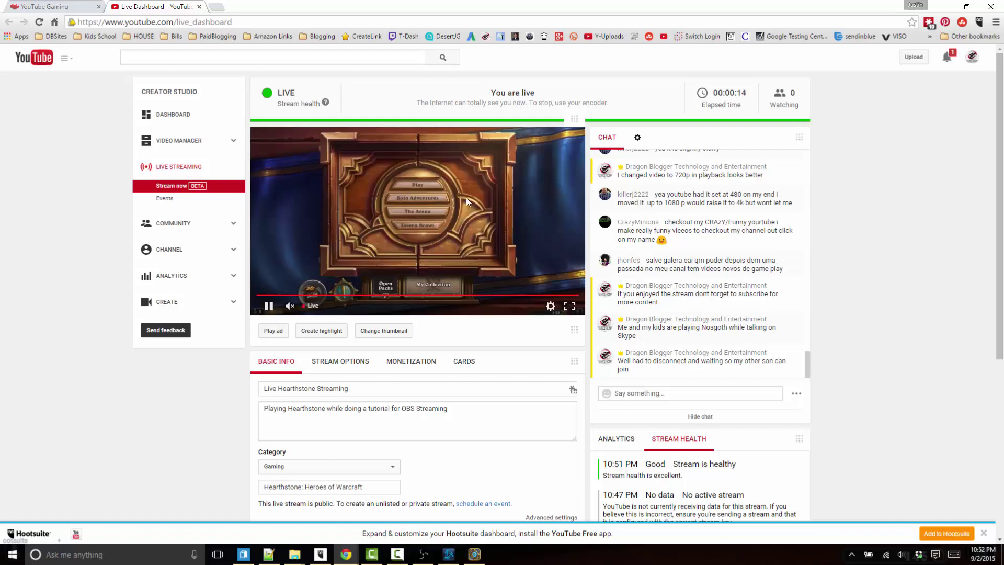
left_click(551, 305)
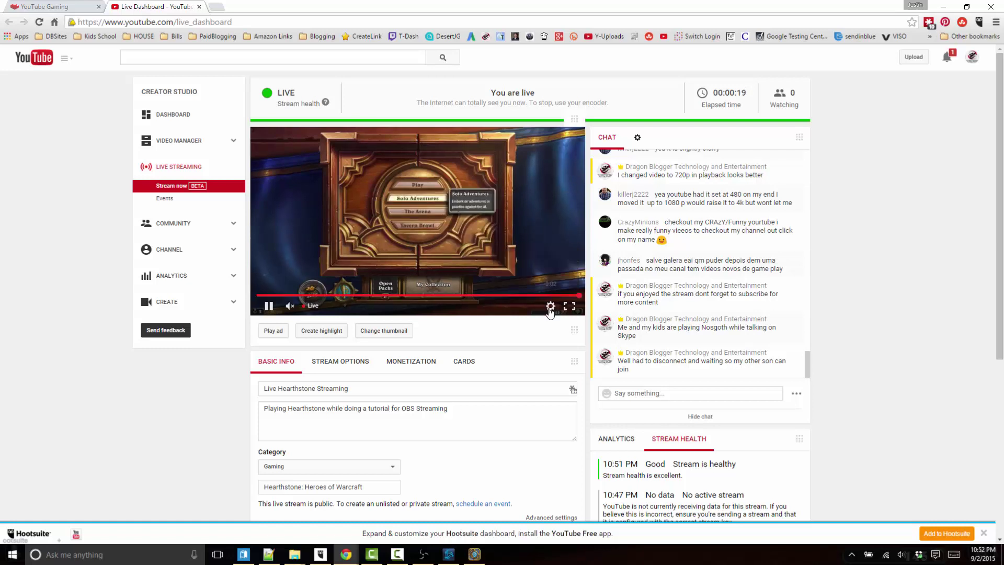
left_click(557, 285)
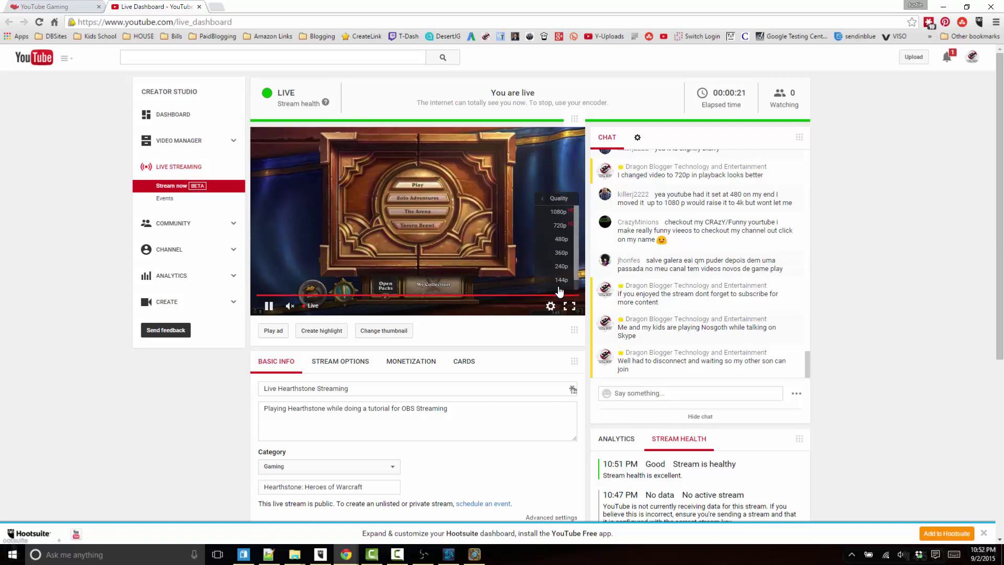
left_click(562, 213)
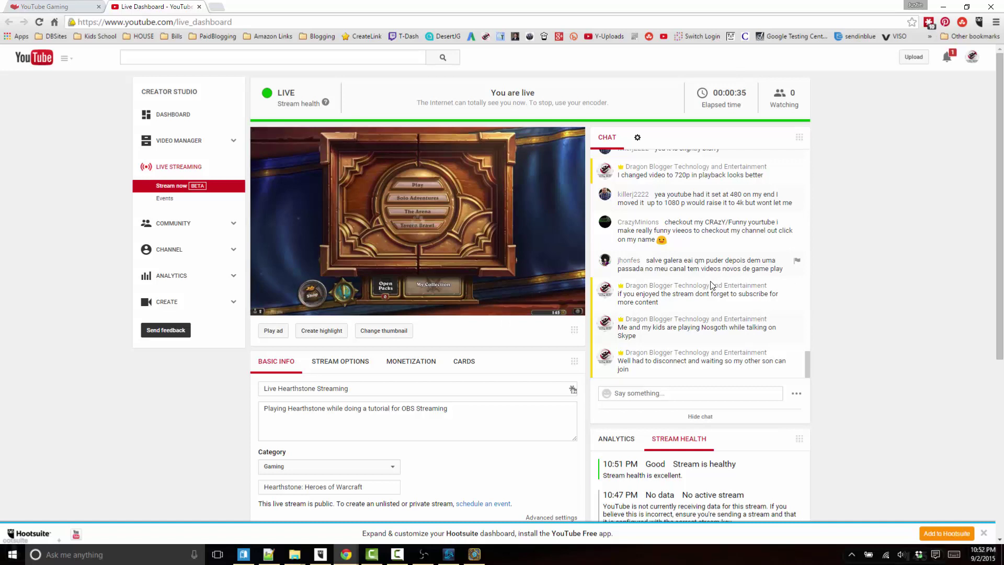
Step: Unmute the live preview briefly, then mute it again
scroll(711, 285, "up", 1)
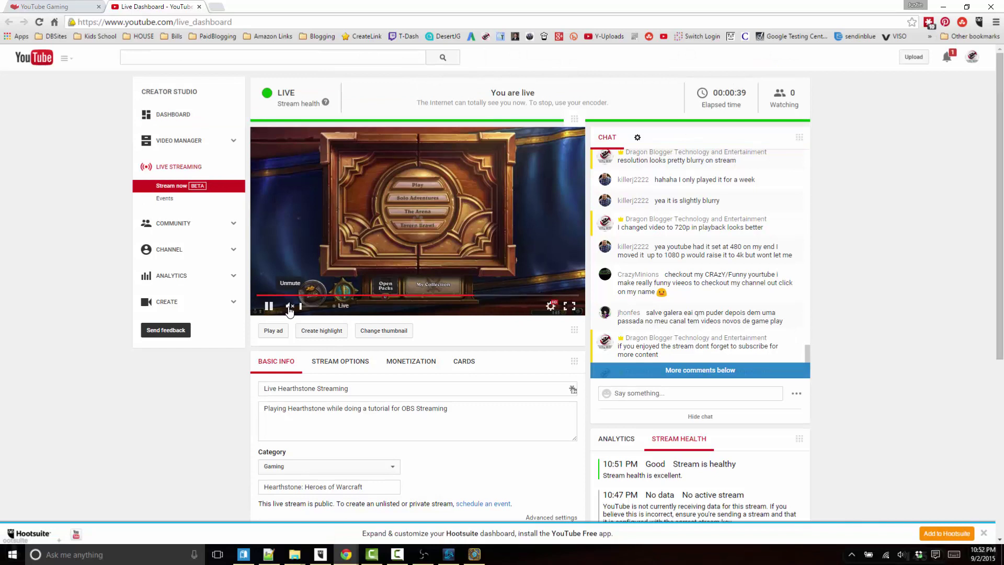
left_click(289, 309)
left_click(290, 308)
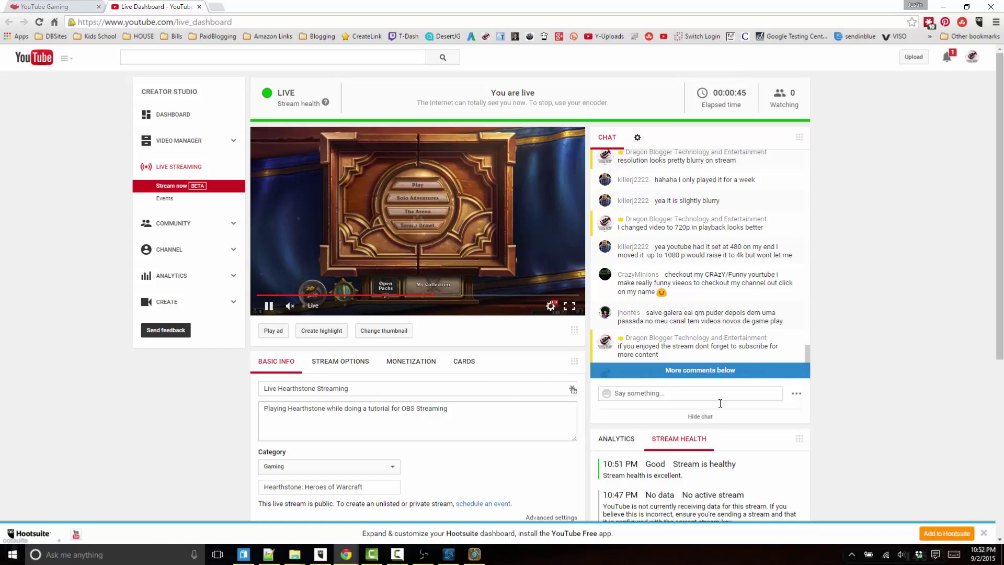
scroll(748, 265, "down", 2)
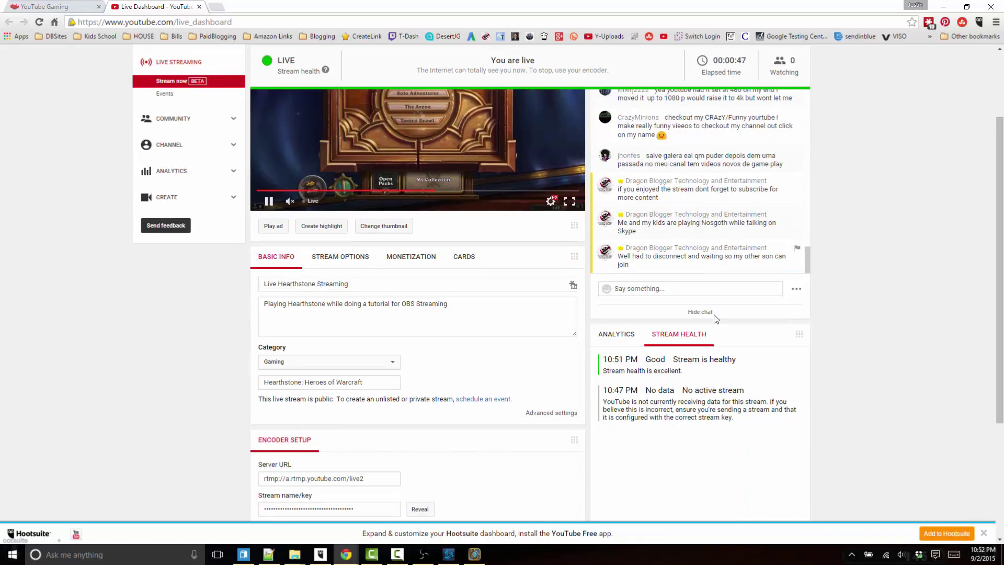
scroll(746, 323, "up", 1)
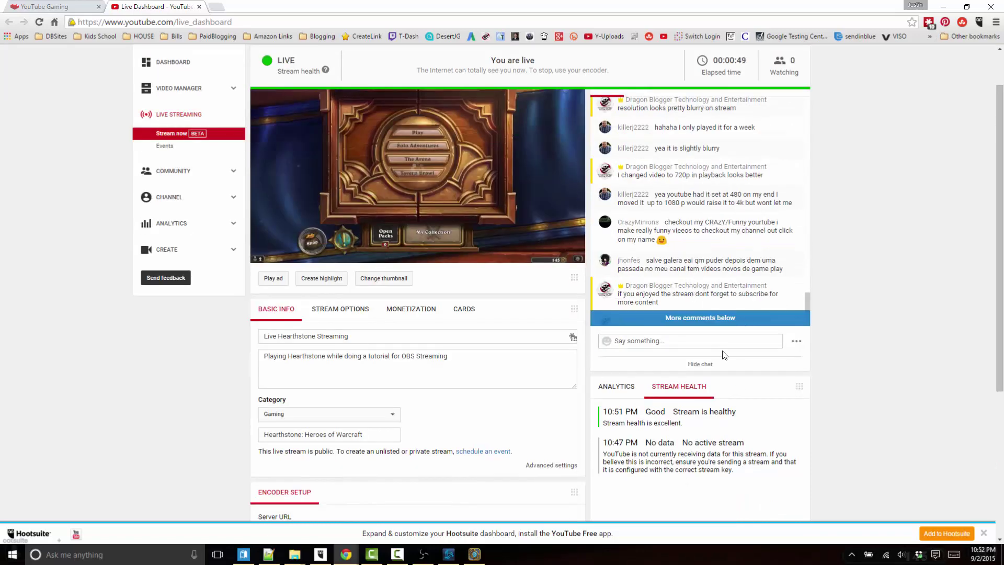
scroll(722, 357, "up", 2)
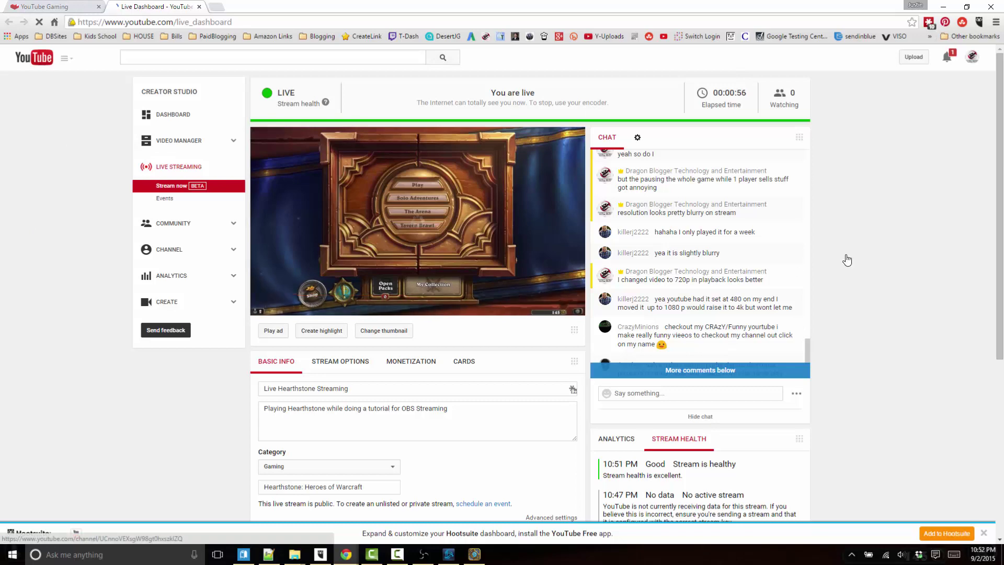
Step: Search YouTube Gaming for 'hearthstone' and open the game page's Live streams tab
left_click(3, 5)
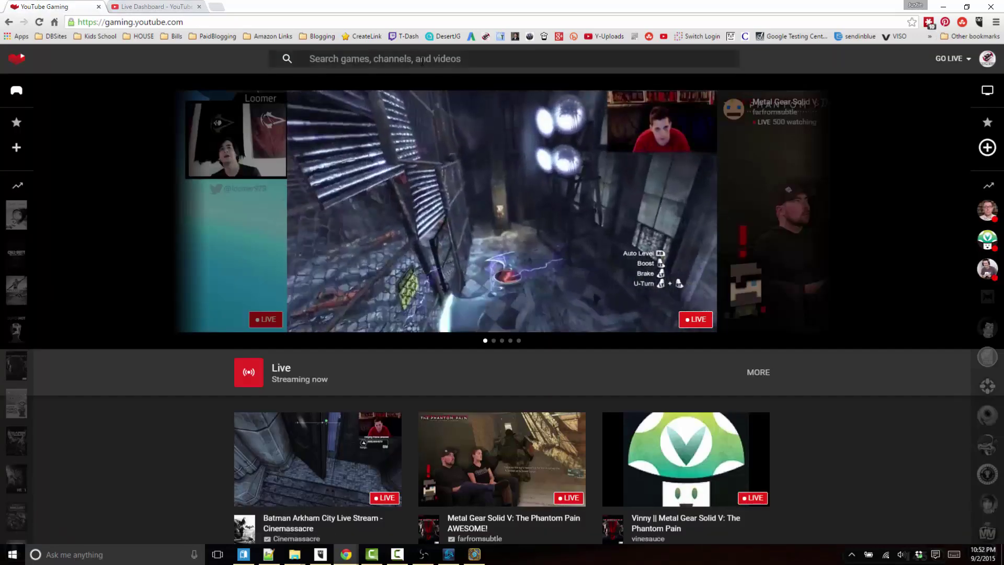
left_click(423, 59)
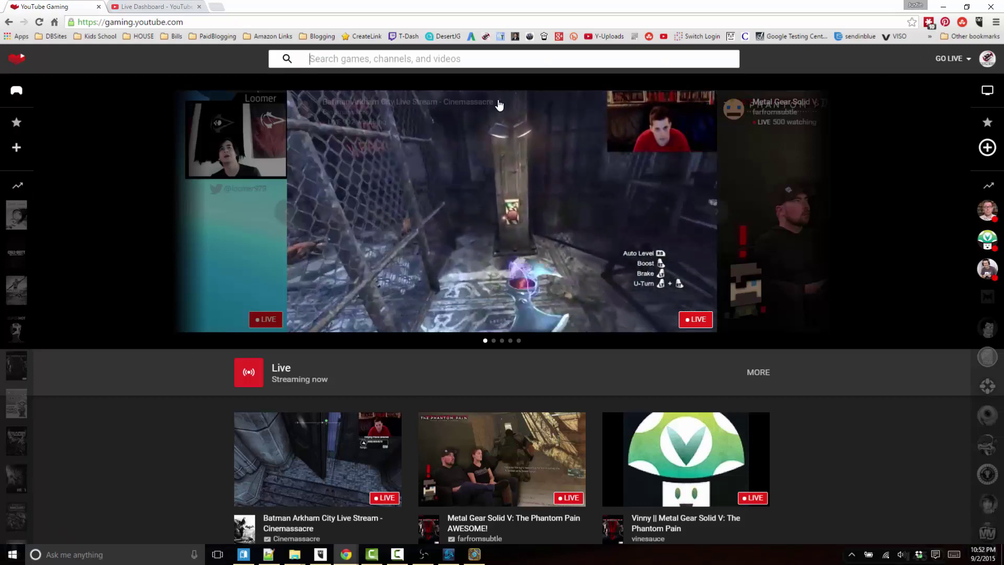
type("h")
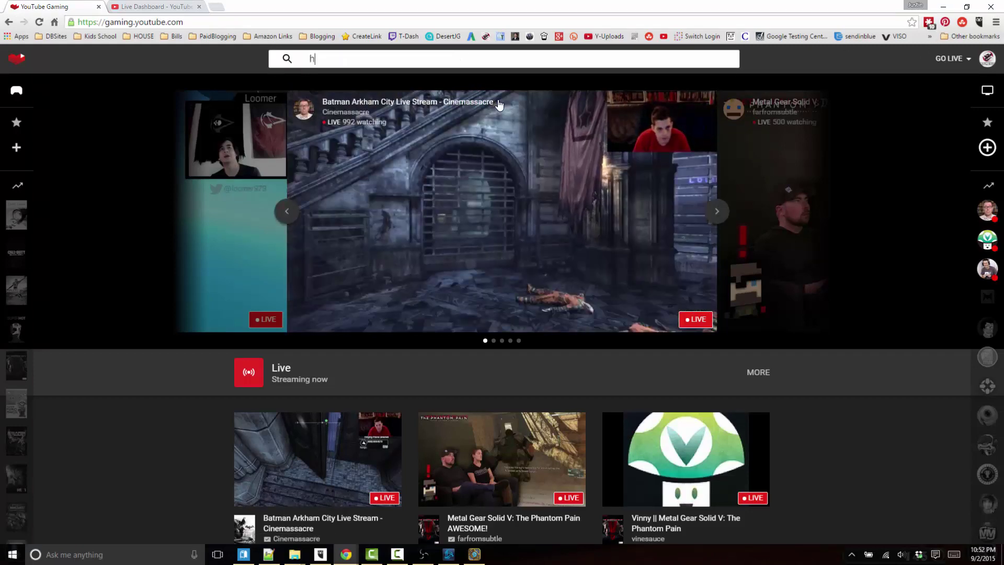
type("earth")
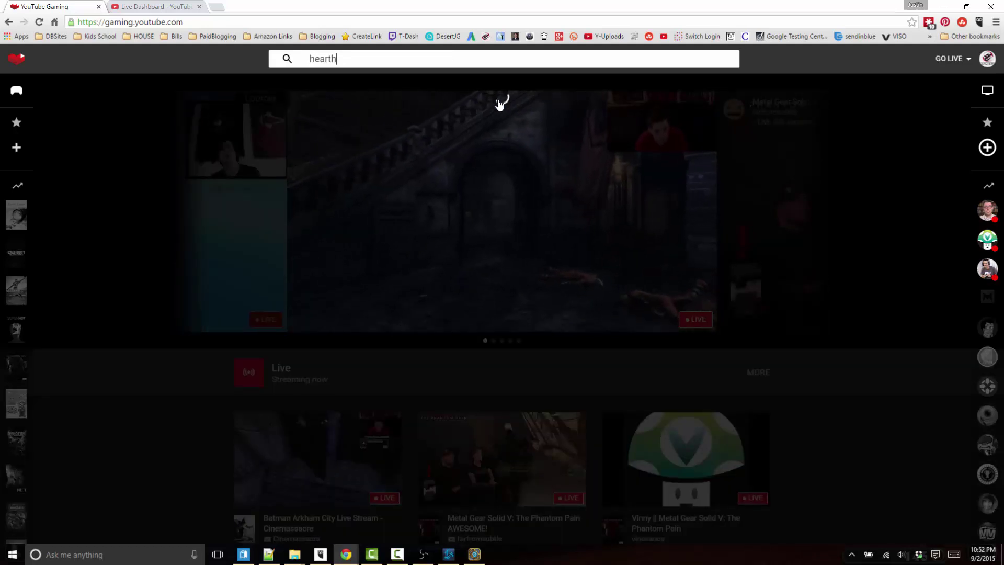
type("stone")
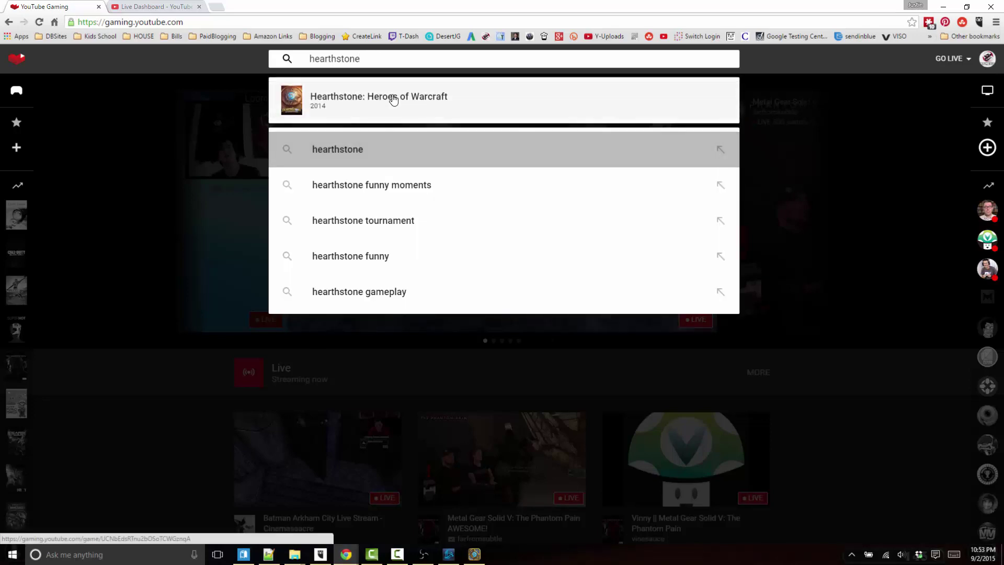
key("Escape")
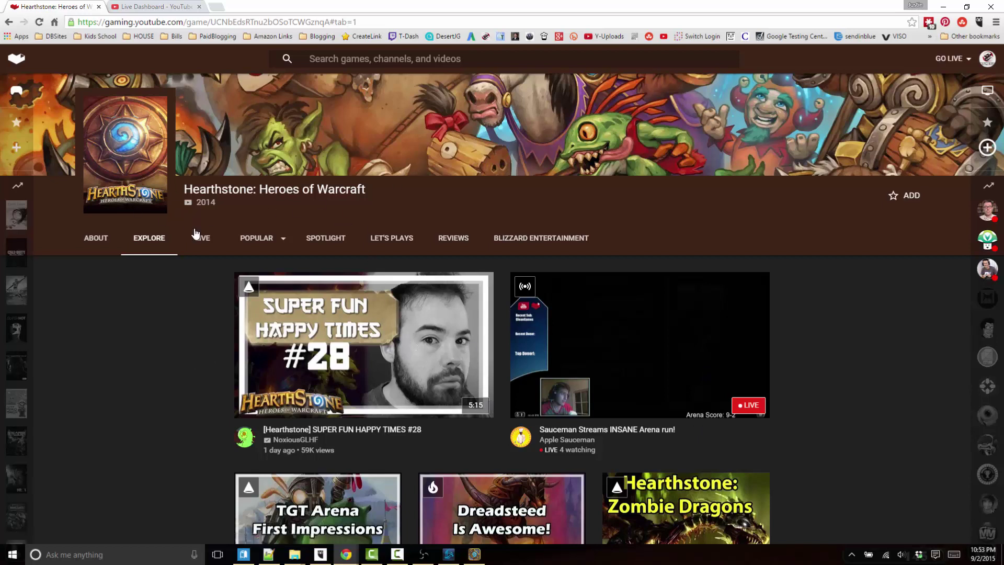
left_click(206, 242)
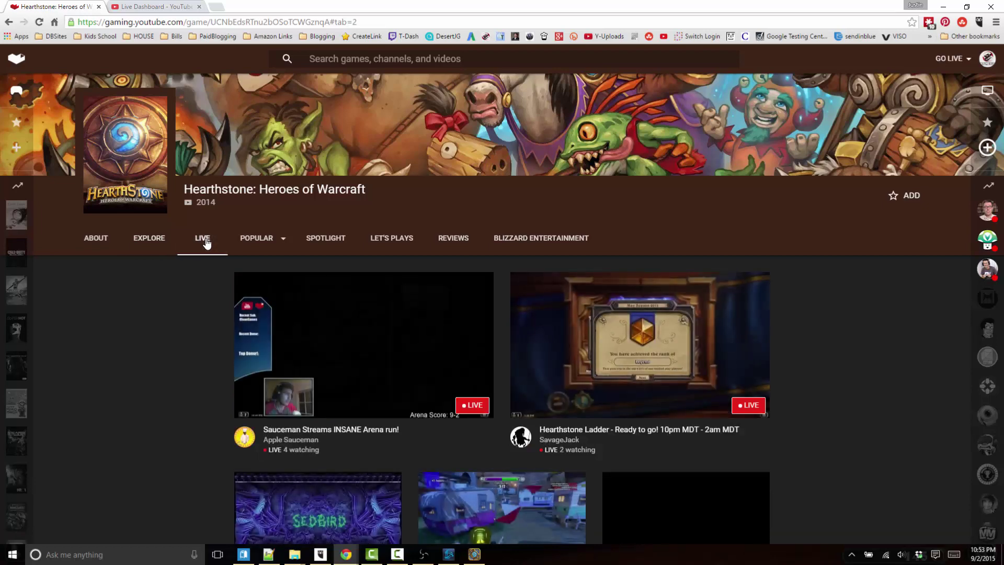
scroll(805, 362, "down", 2)
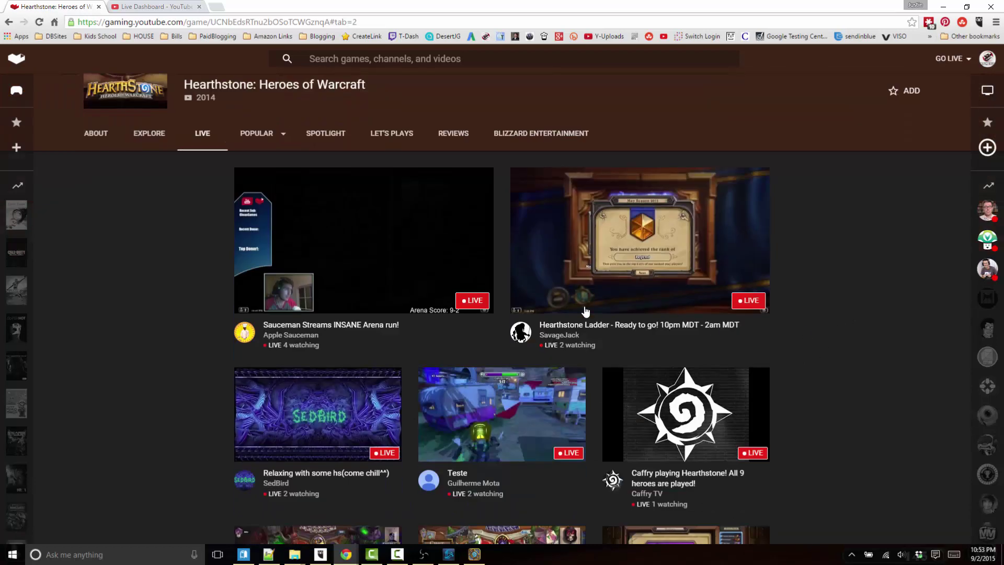
scroll(413, 330, "down", 4)
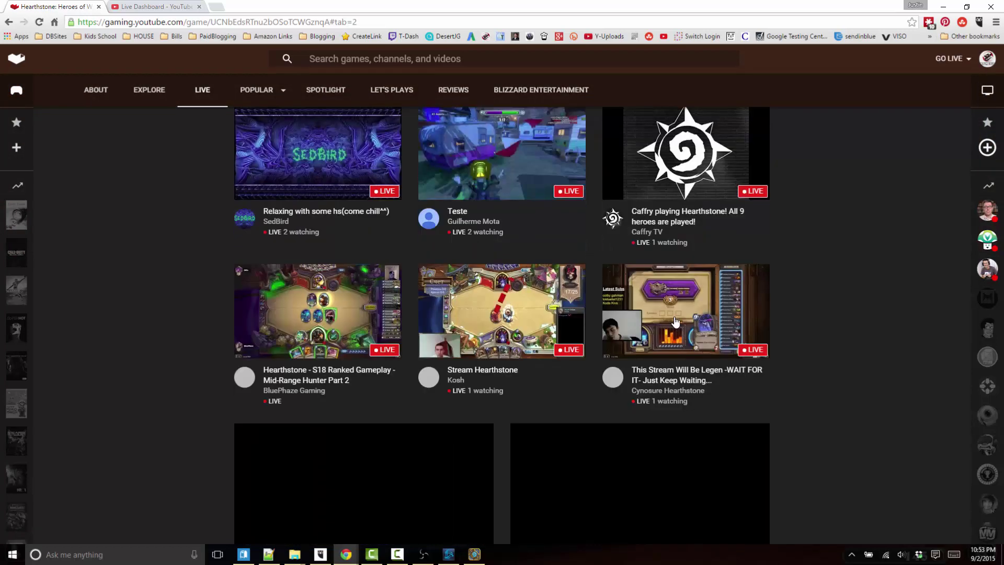
scroll(675, 320, "up", 8)
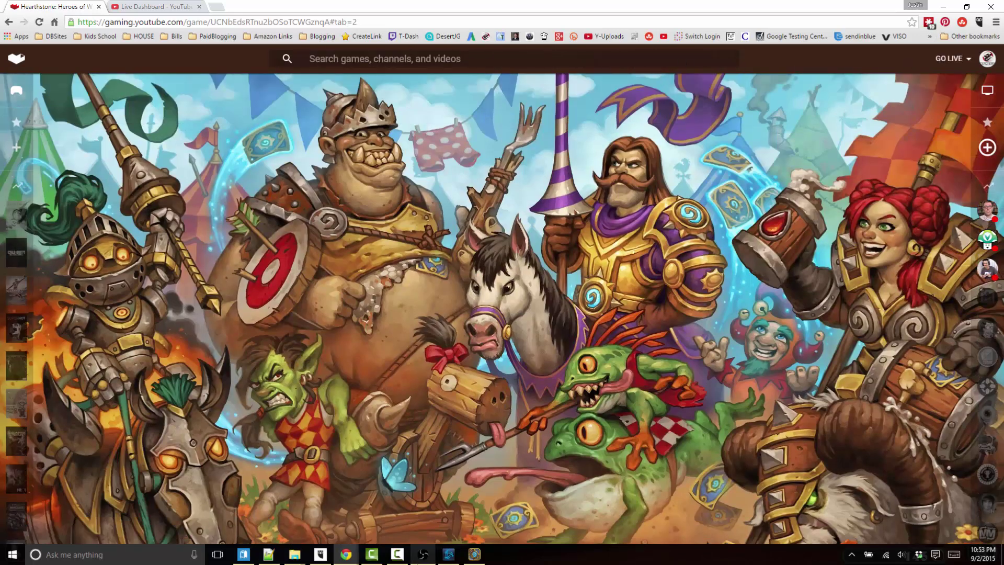
Step: Glance at OBS, then return to the Live Dashboard and jump the chat to its newest messages
left_click(423, 554)
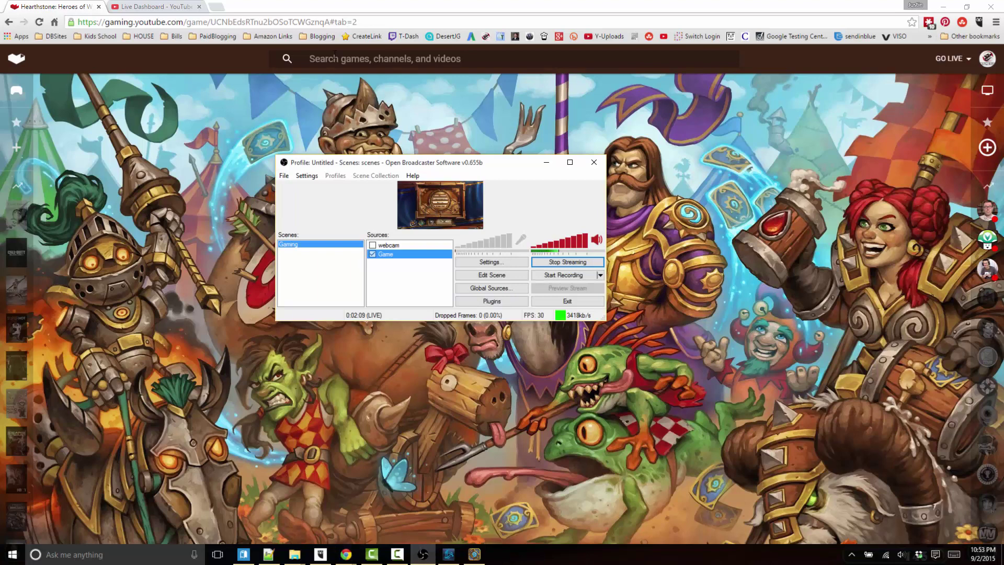
left_click(152, 7)
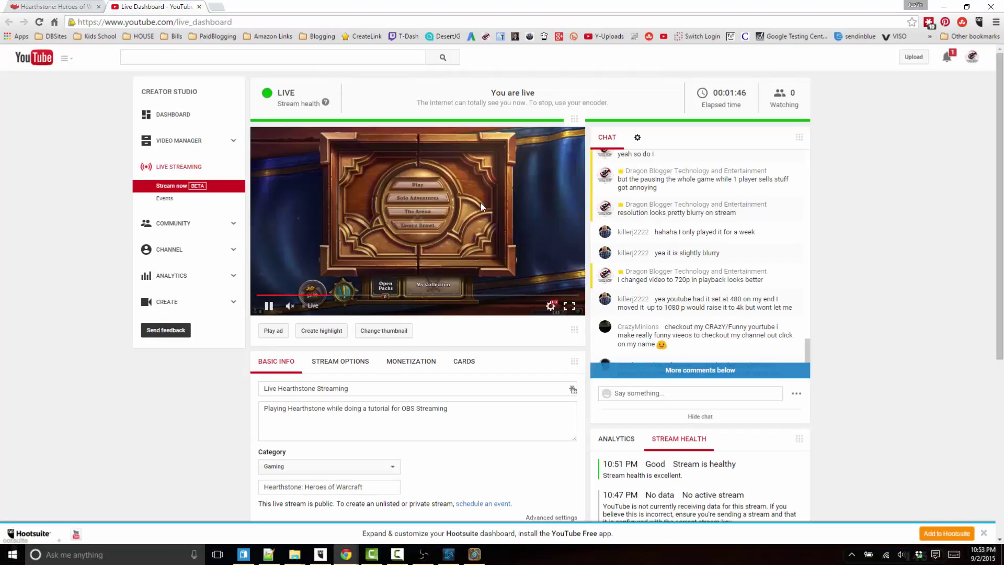
scroll(837, 220, "down", 2)
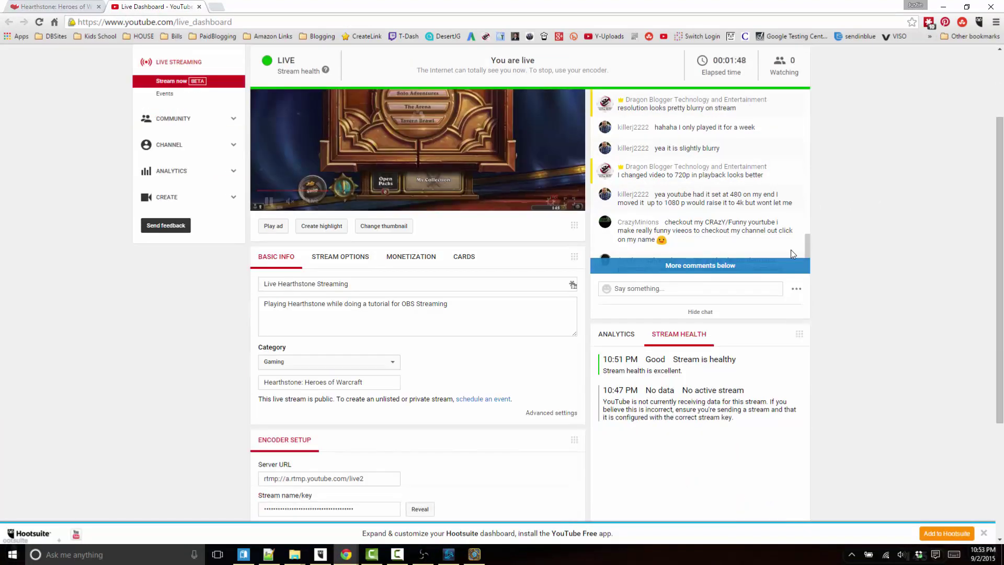
left_click(701, 267)
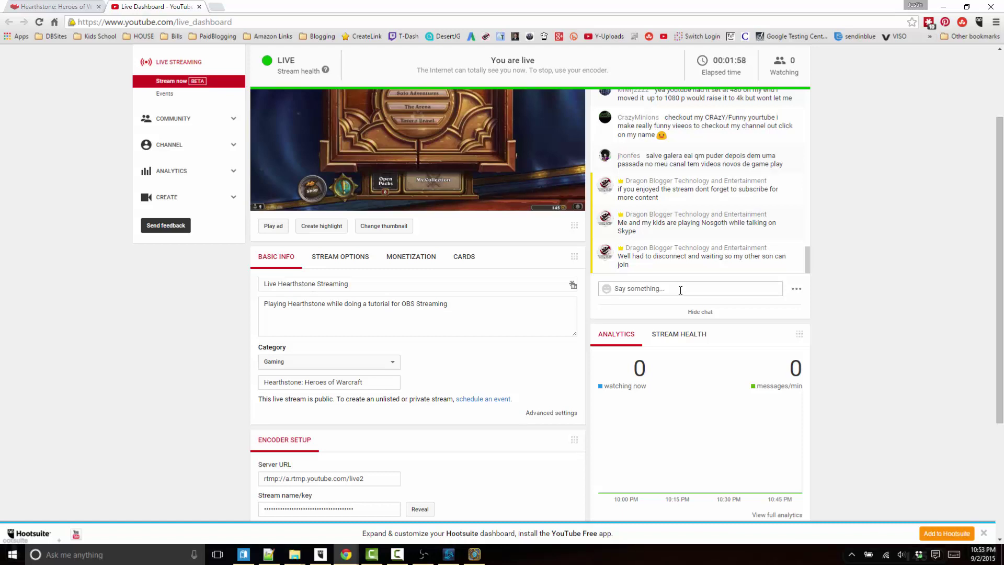
Step: Scroll through the dashboard and reveal the stream's YouTube Gaming share link
scroll(686, 286, "up", 1)
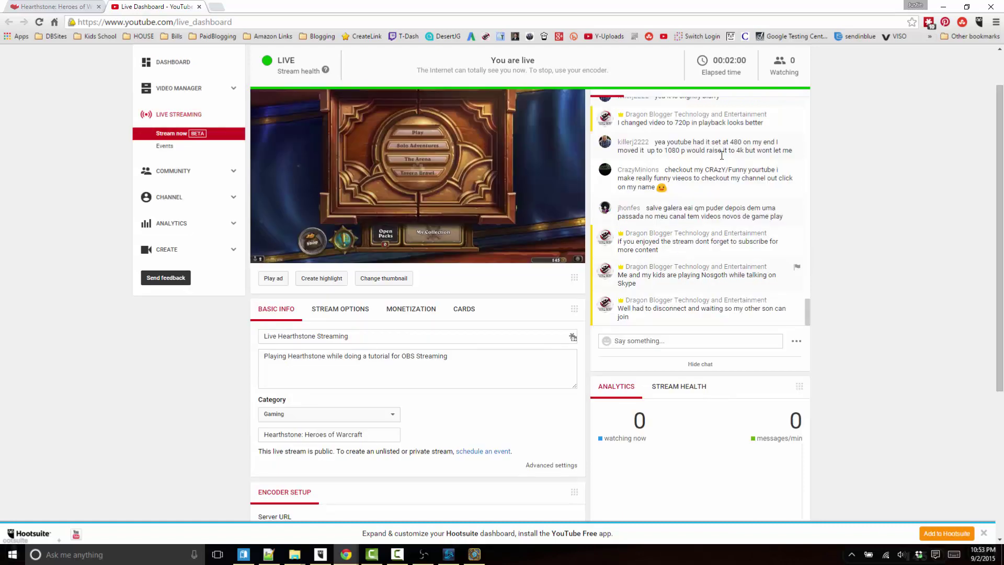
scroll(764, 248, "up", 1)
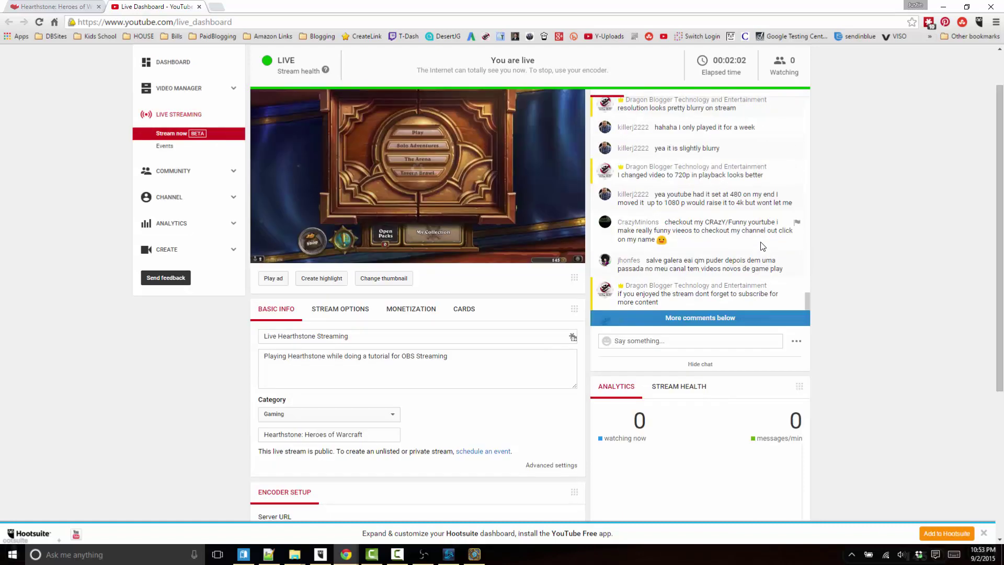
scroll(762, 246, "down", 4)
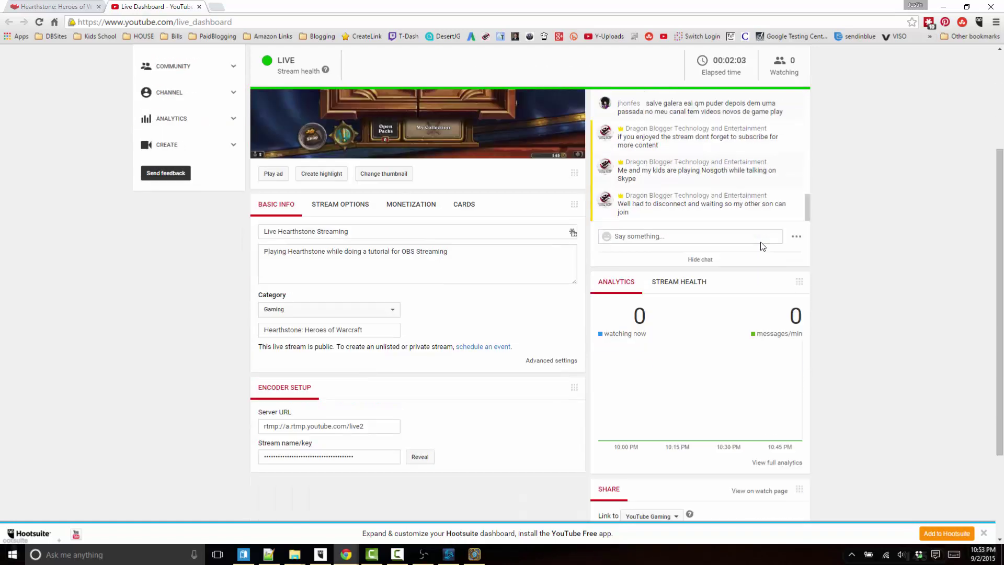
left_click(700, 164)
mouse_move(700, 168)
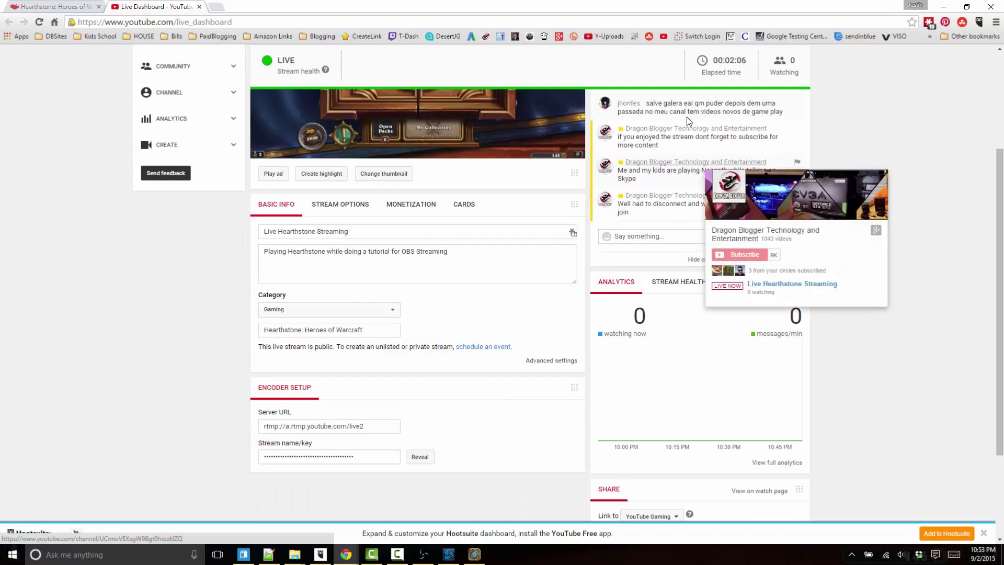
scroll(685, 162, "up", 5)
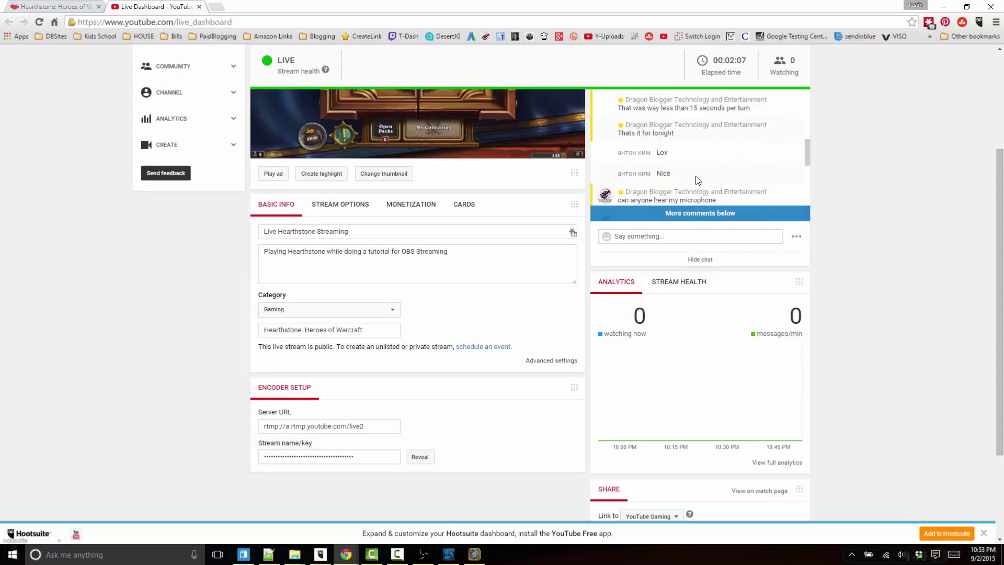
scroll(693, 172, "down", 5)
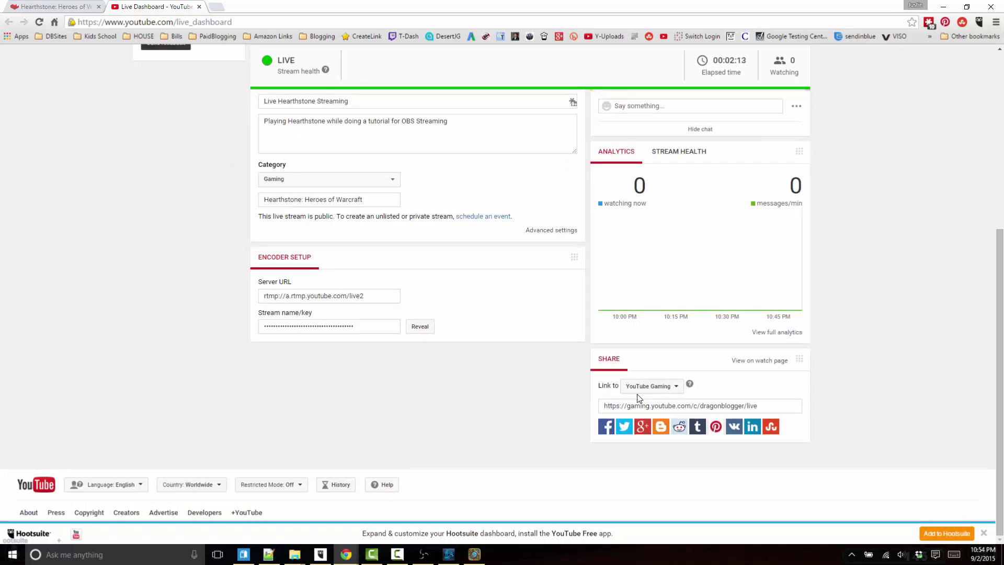
left_click(644, 410)
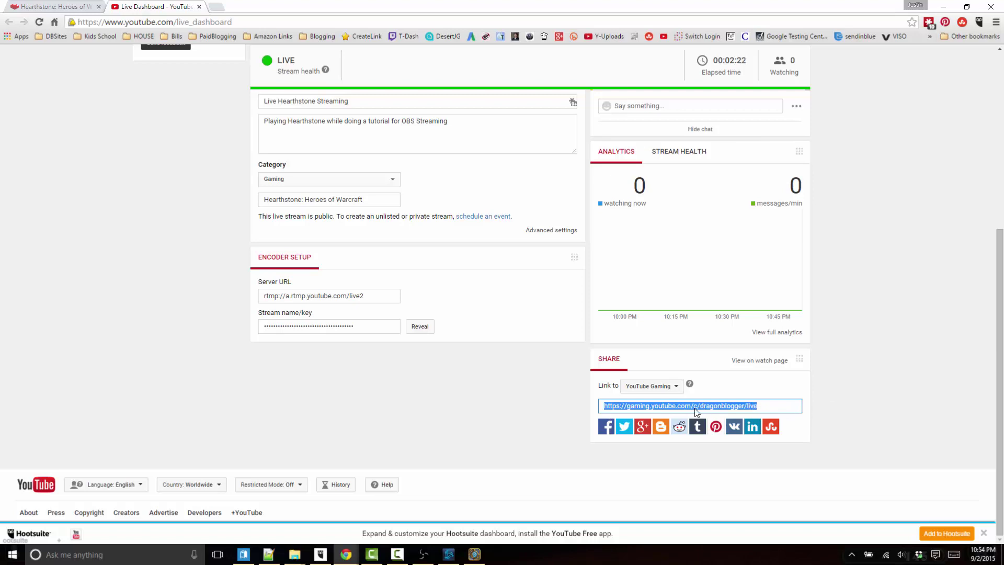
left_click_drag(742, 406, 653, 393)
left_click(654, 393)
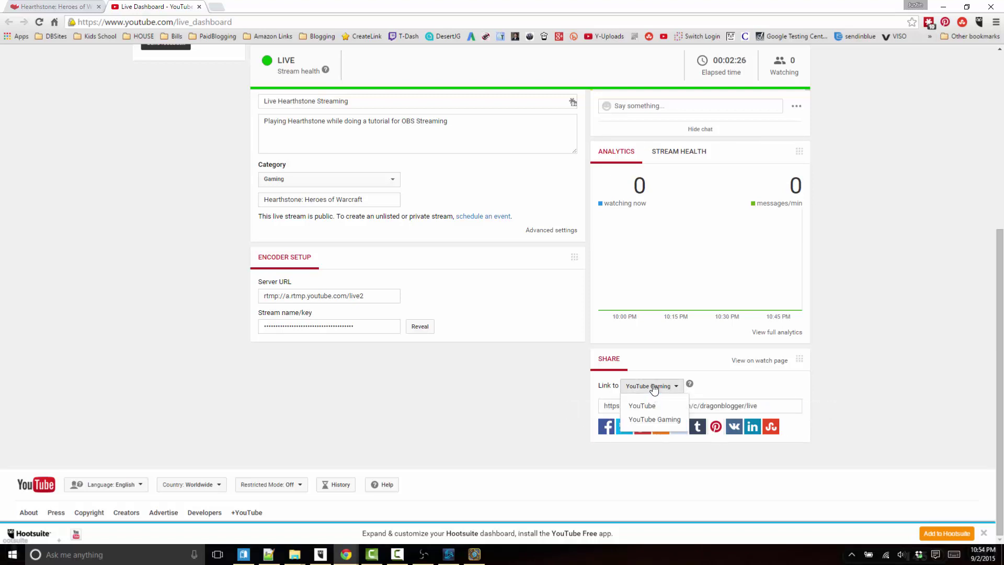
left_click(881, 378)
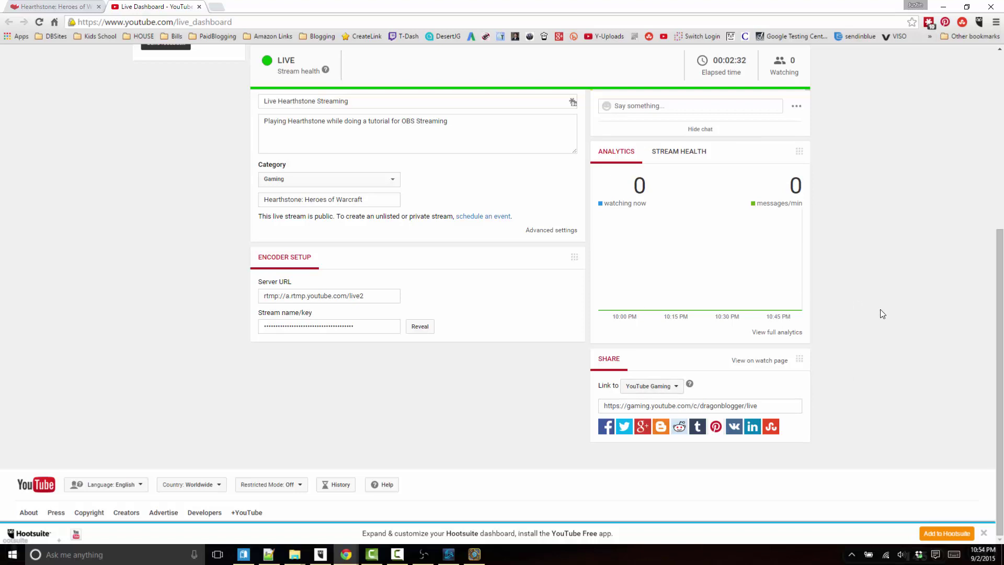
scroll(882, 313, "up", 6)
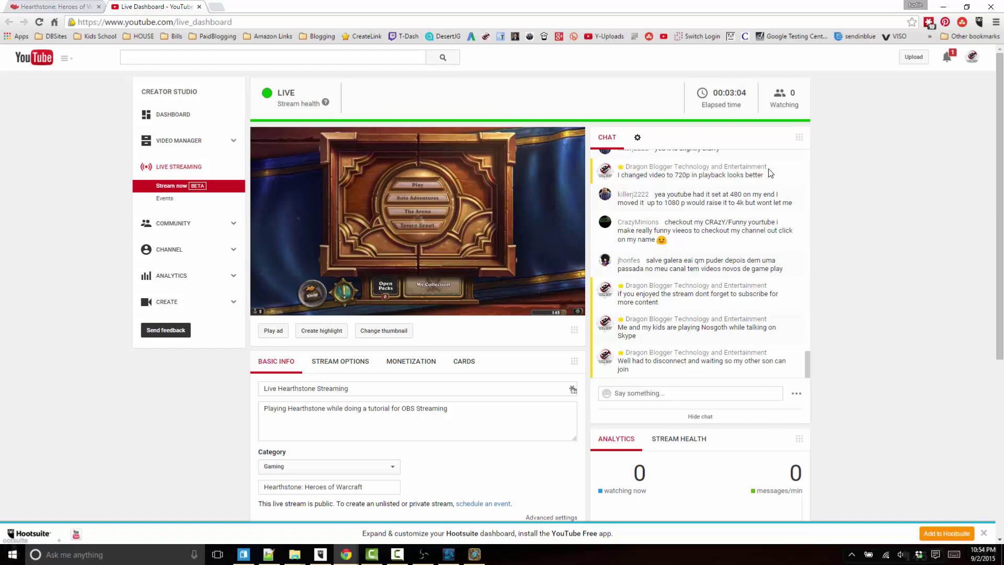
Step: Open a new tab from Video Manager and go to the Dragon Blogger channel page
left_click(155, 139)
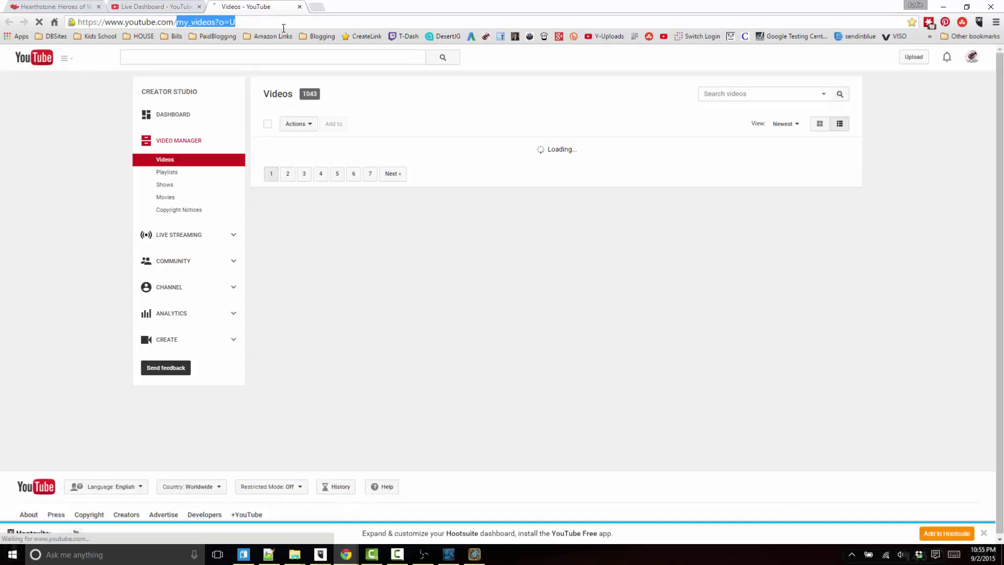
type("draa")
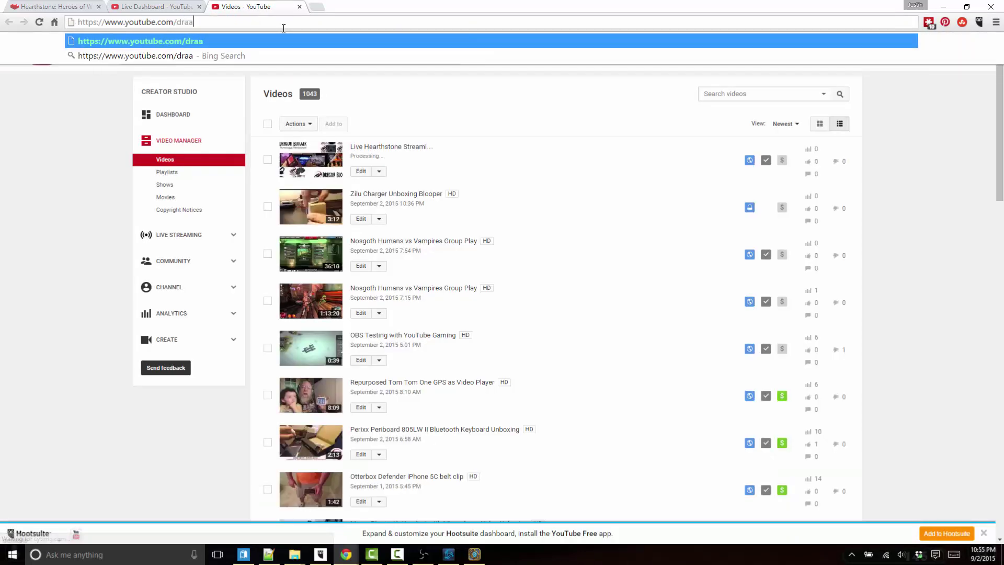
key("BackSpace")
key("BackSpace")
key("BackSpace")
key("BackSpace")
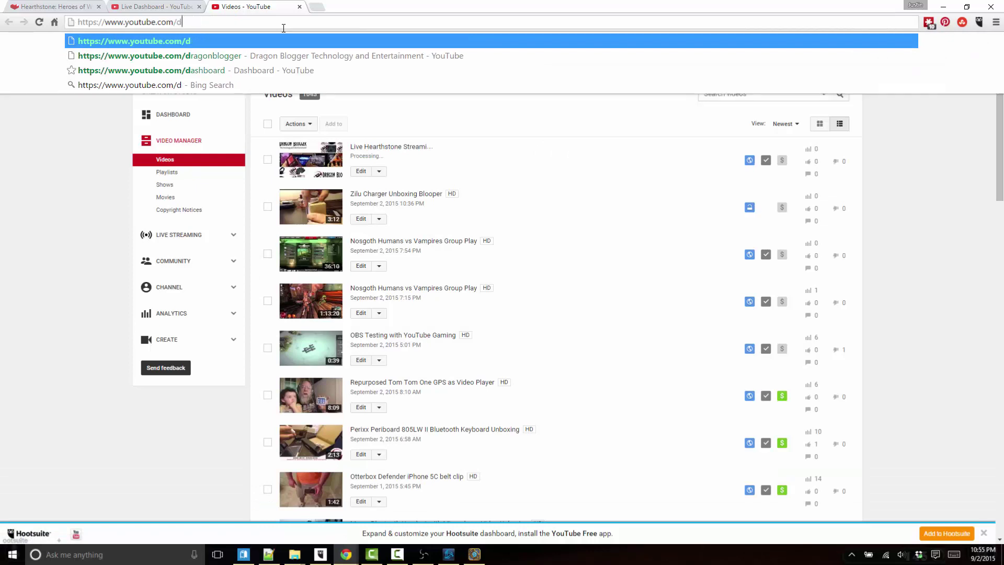
type("dragb")
key("BackSpace")
type("onblogger")
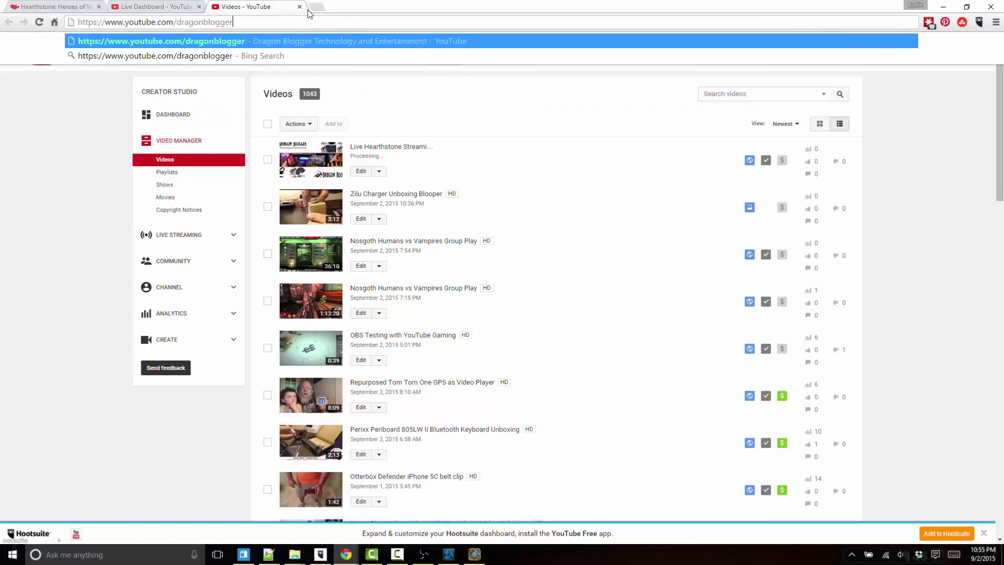
key("Return")
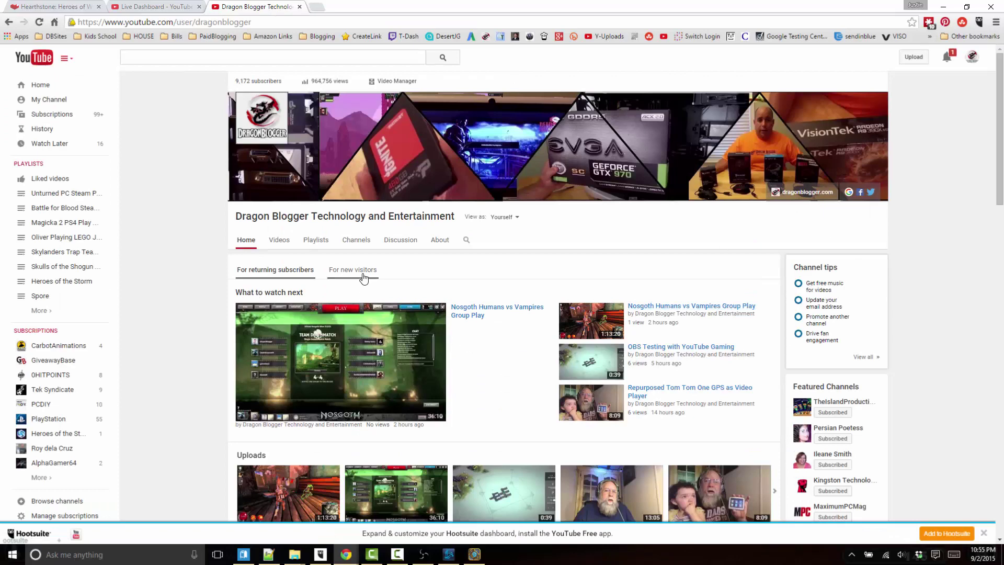
Step: View the channel home as new visitors and as returning subscribers, then reload it
scroll(511, 261, "down", 2)
scroll(460, 262, "up", 2)
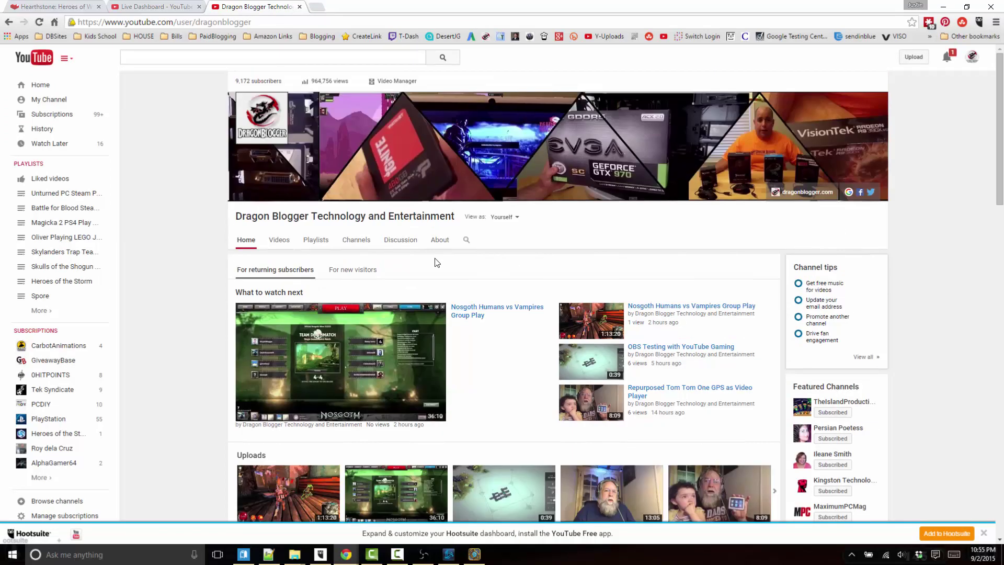
left_click(358, 270)
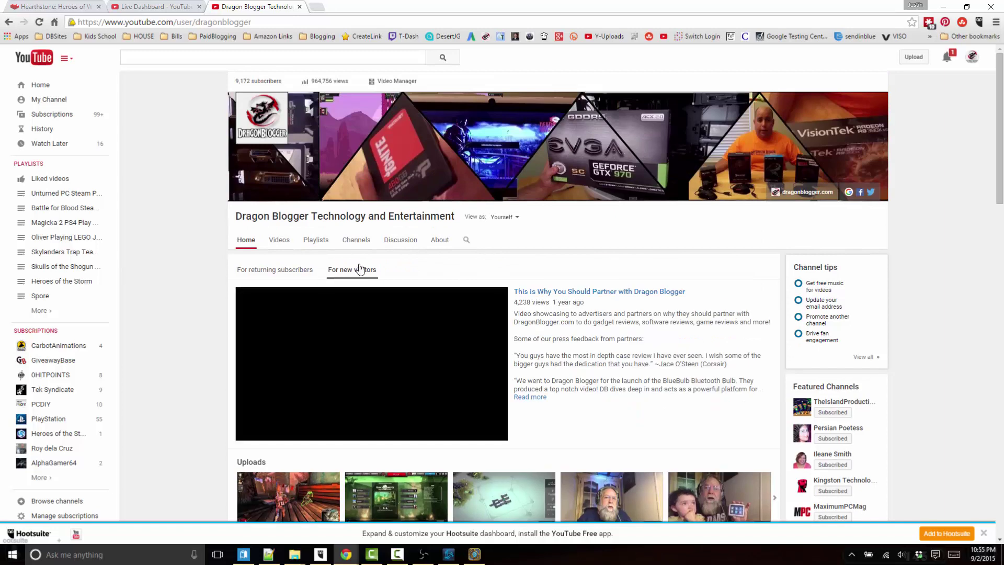
left_click(291, 270)
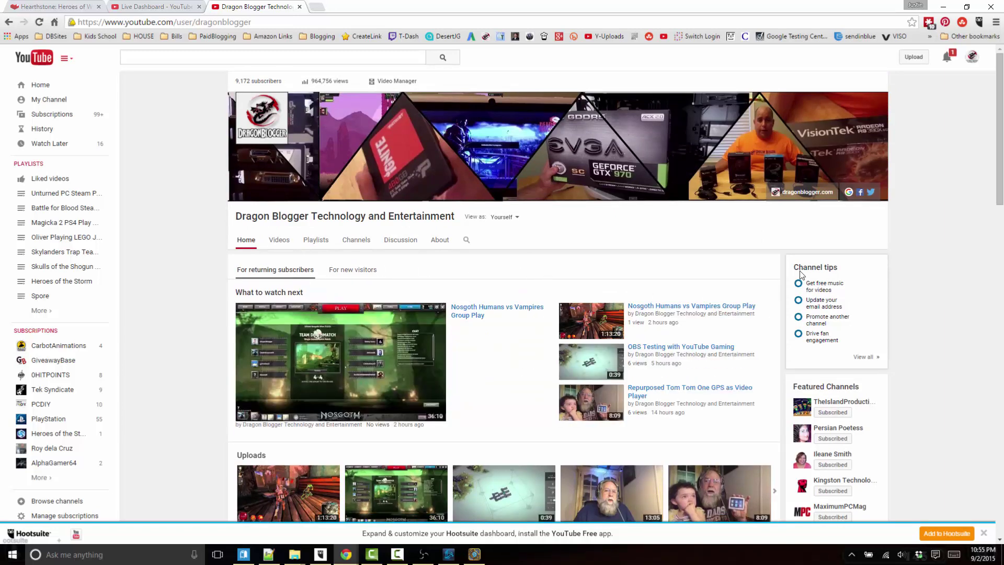
scroll(800, 273, "down", 5)
scroll(800, 272, "up", 5)
scroll(800, 271, "down", 3)
scroll(800, 270, "up", 3)
left_click(695, 354)
mouse_move(695, 359)
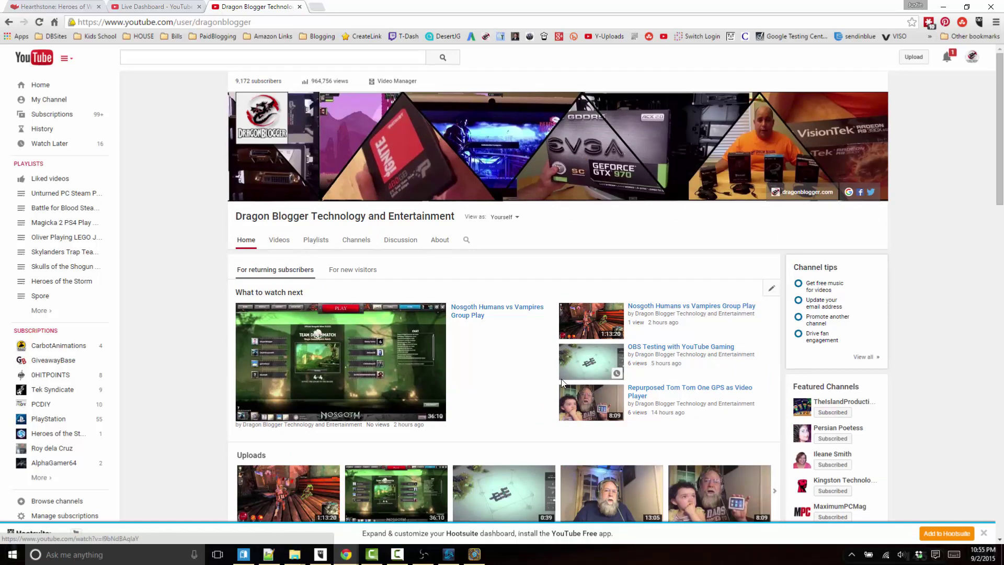
Step: Bring the Live Dashboard tab back in front to check the Hearthstone stream is still LIVE
left_click(153, 6)
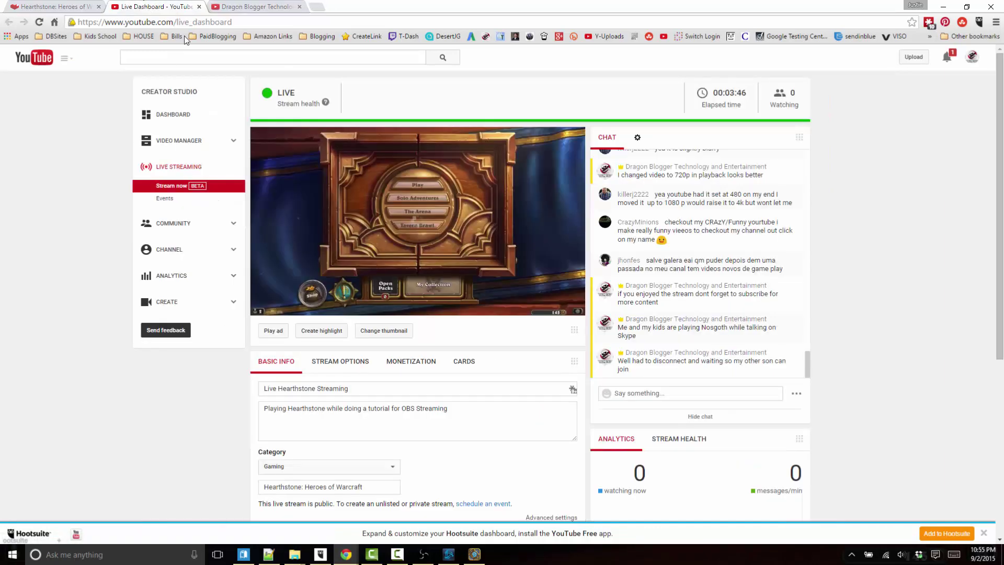
key("ctrl+shift+Tab")
key("ctrl+Tab")
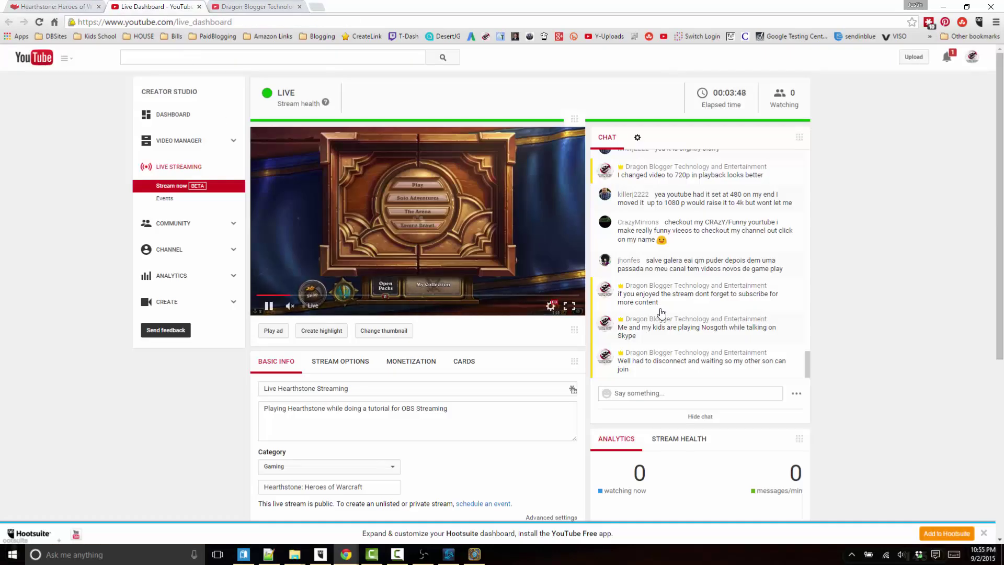
scroll(975, 323, "down", 4)
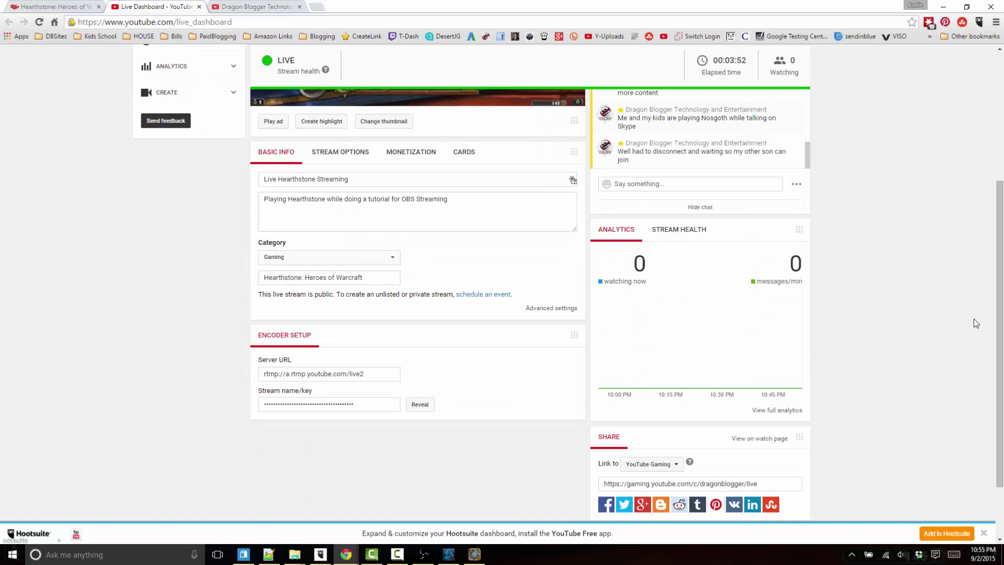
scroll(975, 322, "up", 4)
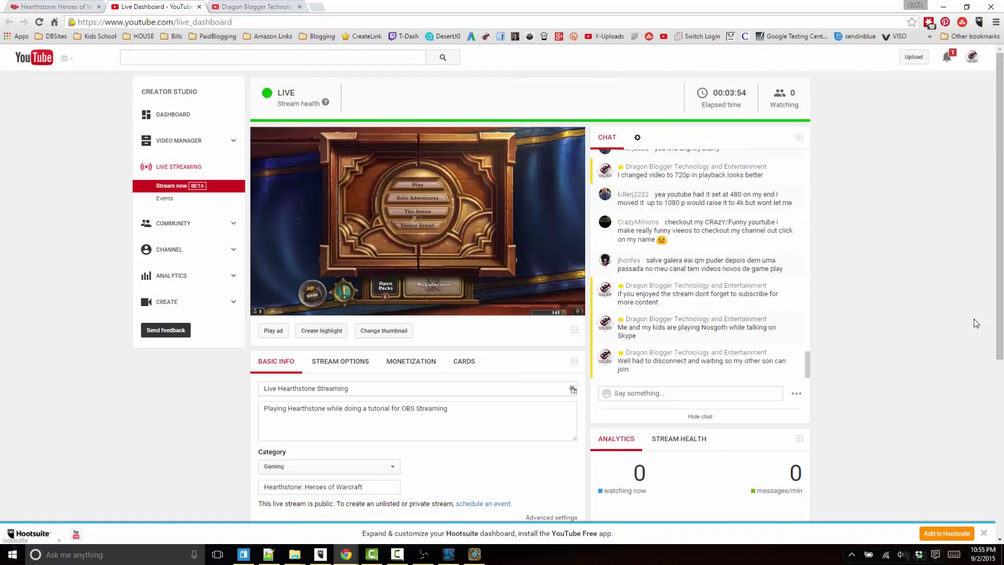
scroll(976, 322, "down", 3)
scroll(975, 323, "up", 3)
mouse_move(424, 560)
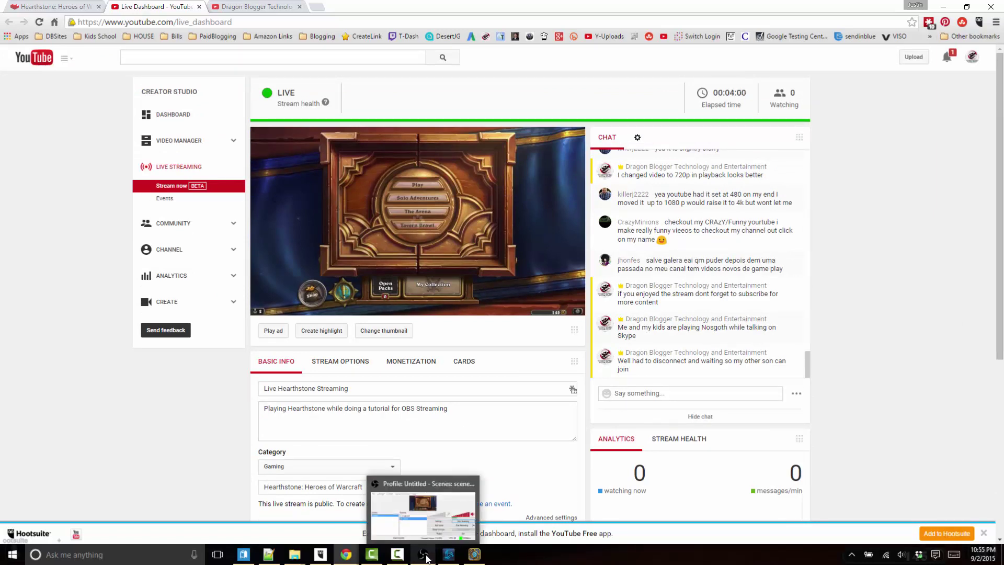
Step: Bring OBS back in front to confirm the stream is live with 0 dropped frames
left_click(424, 558)
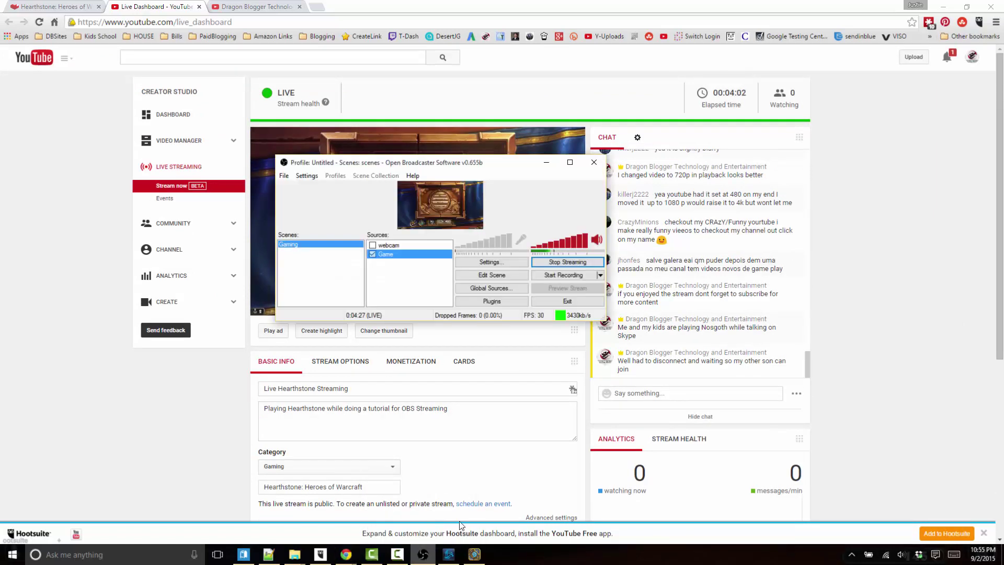